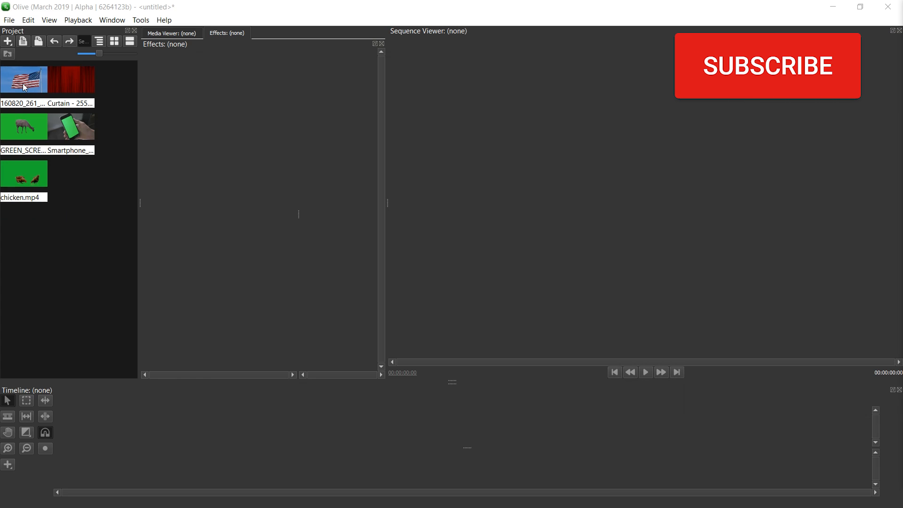
Place the 160820_261_NYC_USAFlag15_1080p.mp4 clip at the start of a new sequence and delete its audio portion.
click(23, 83)
drag(25, 87, 138, 423)
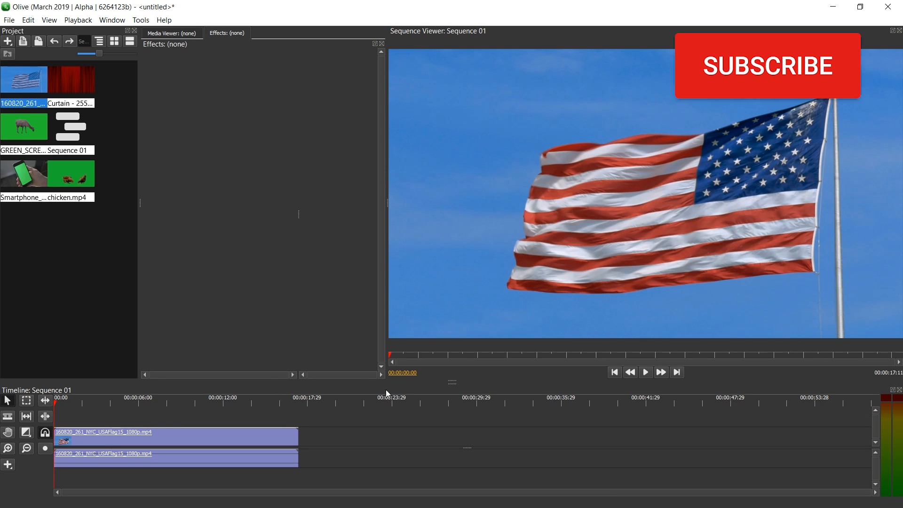
click(222, 466)
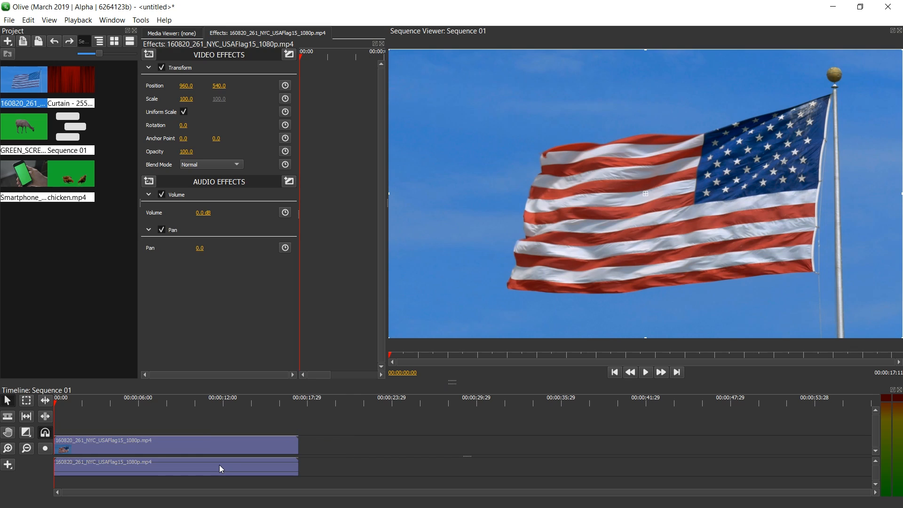
click(316, 448)
click(268, 463)
key(Delete)
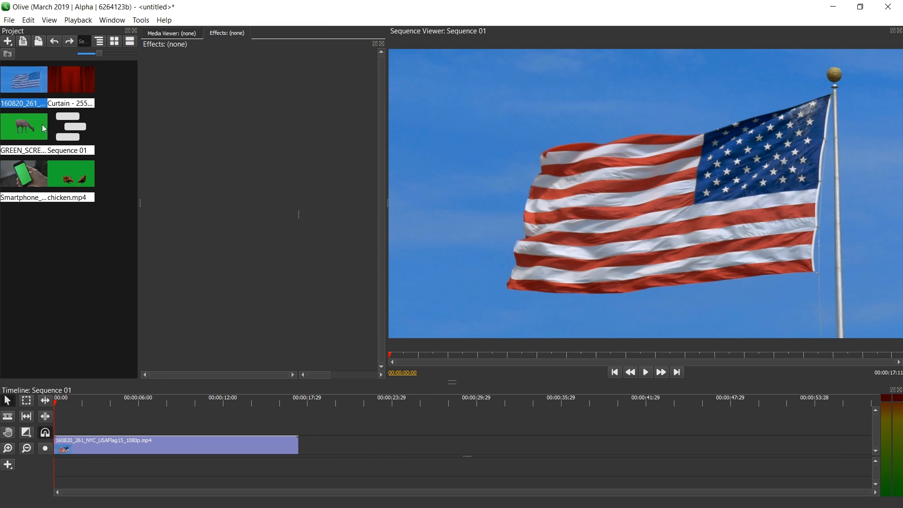
Place the Curtain - 2550.mp4 clip on the track above the flag at the sequence start and add a Chroma Key effect to it.
drag(72, 84, 80, 413)
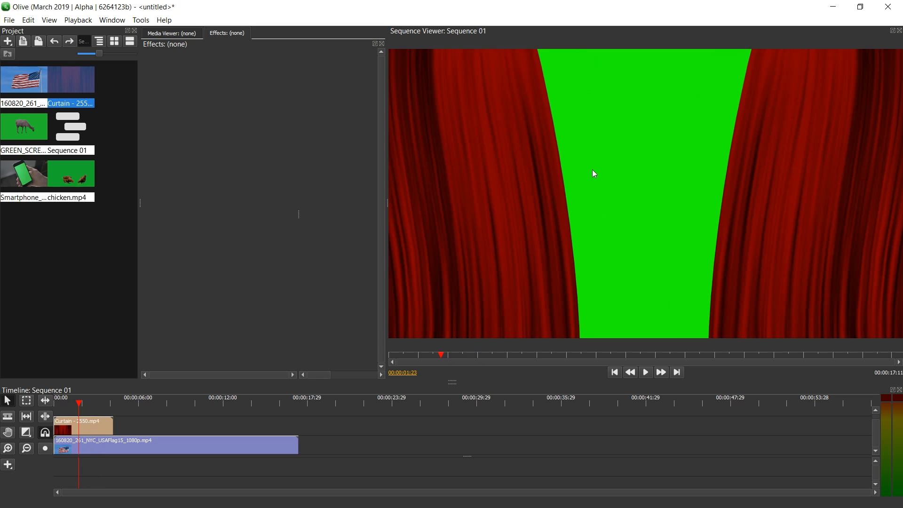
click(83, 425)
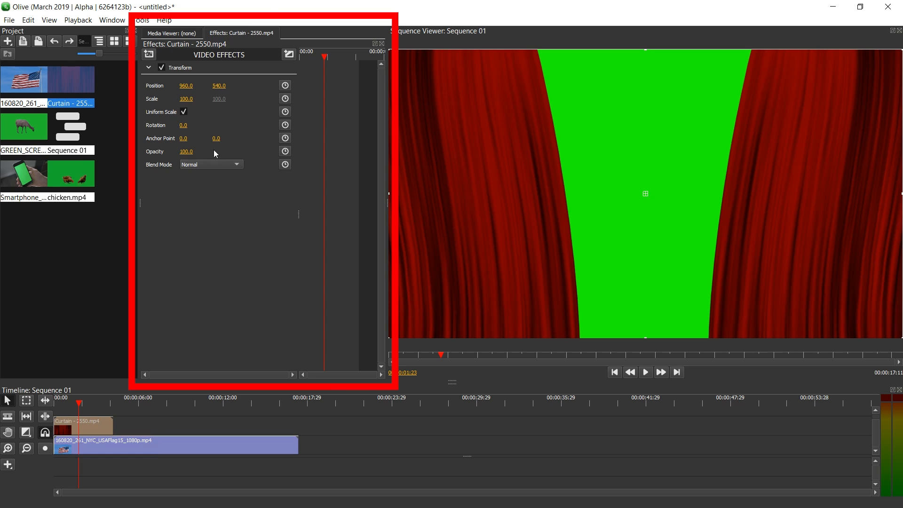
click(149, 56)
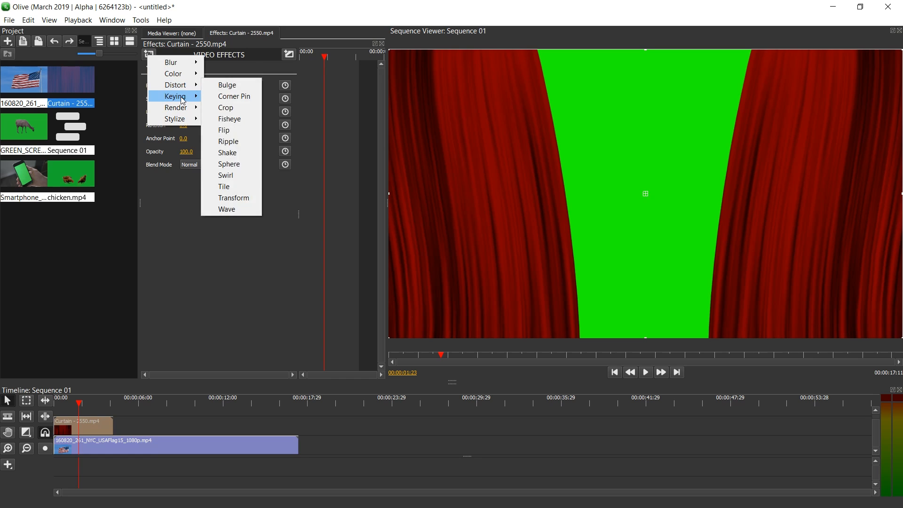
mouse_move(188, 96)
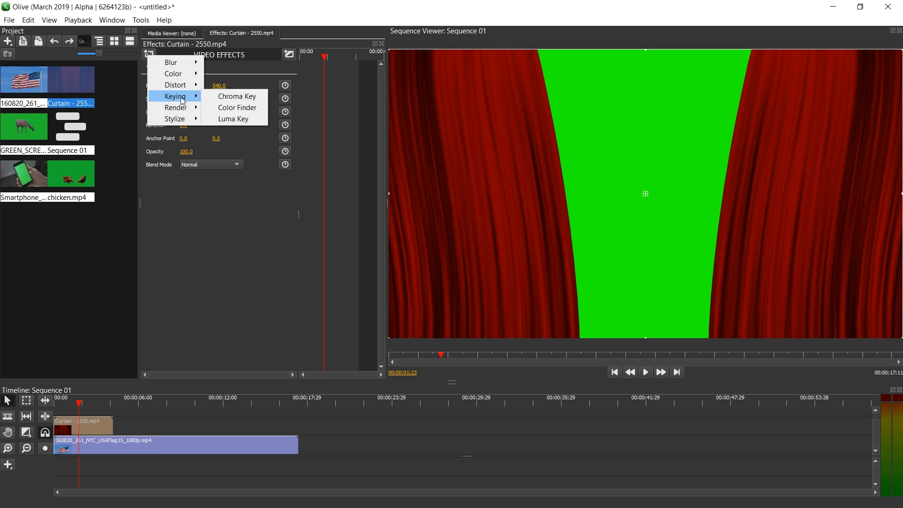
click(245, 97)
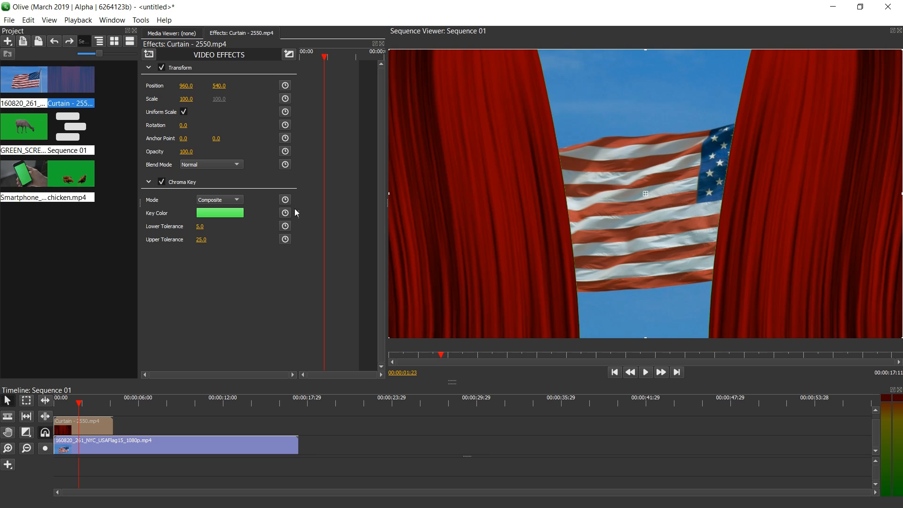
click(219, 214)
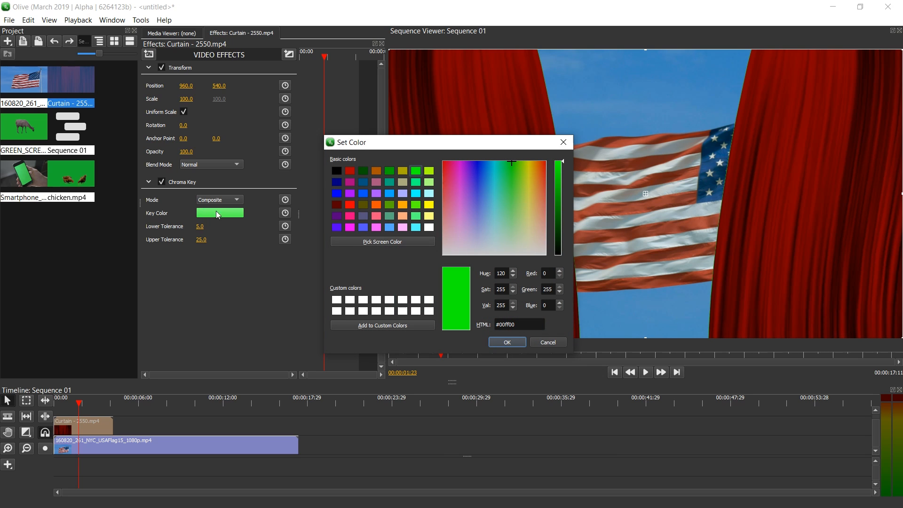
click(377, 240)
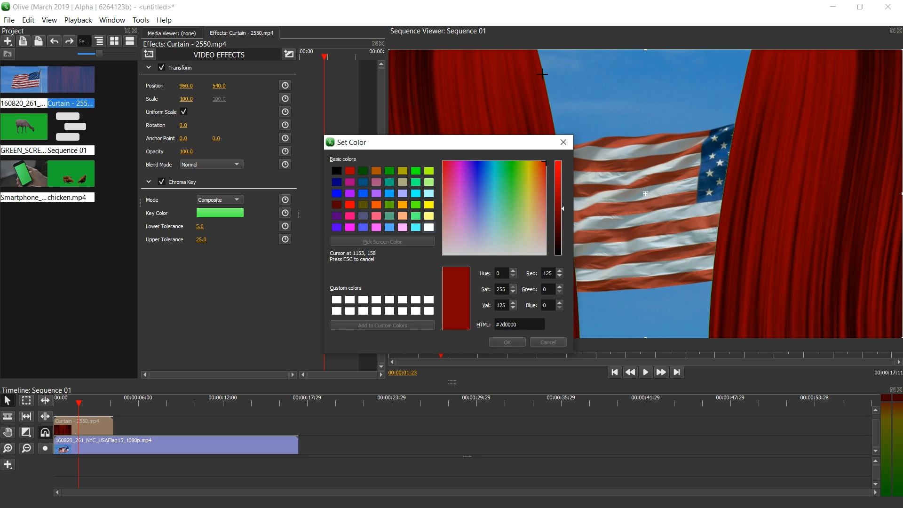
click(630, 89)
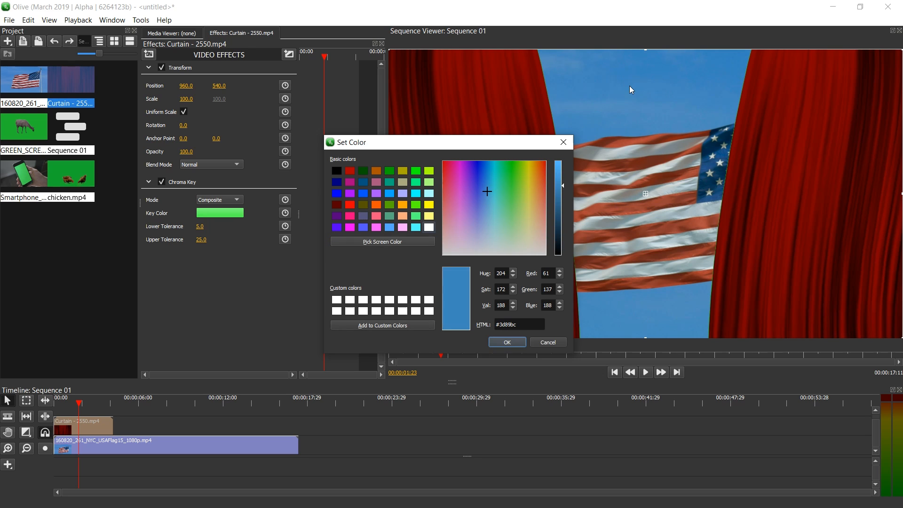
click(563, 142)
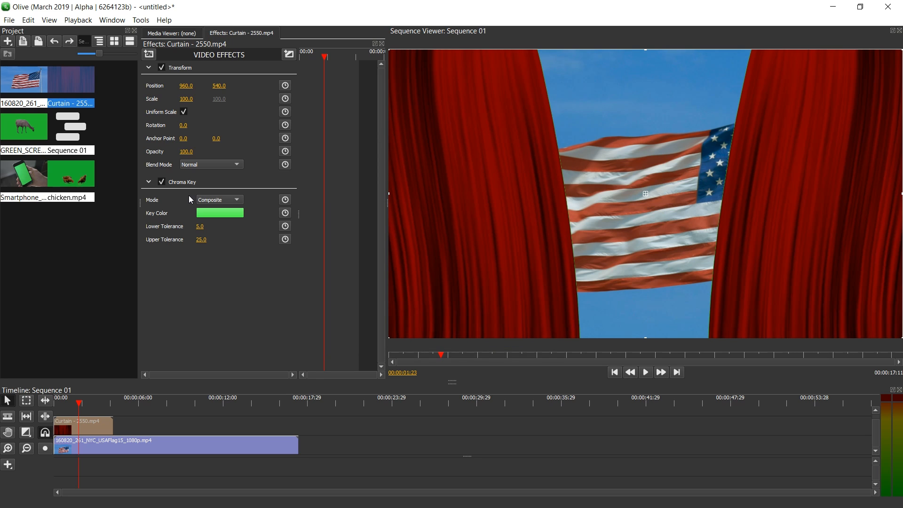
click(163, 182)
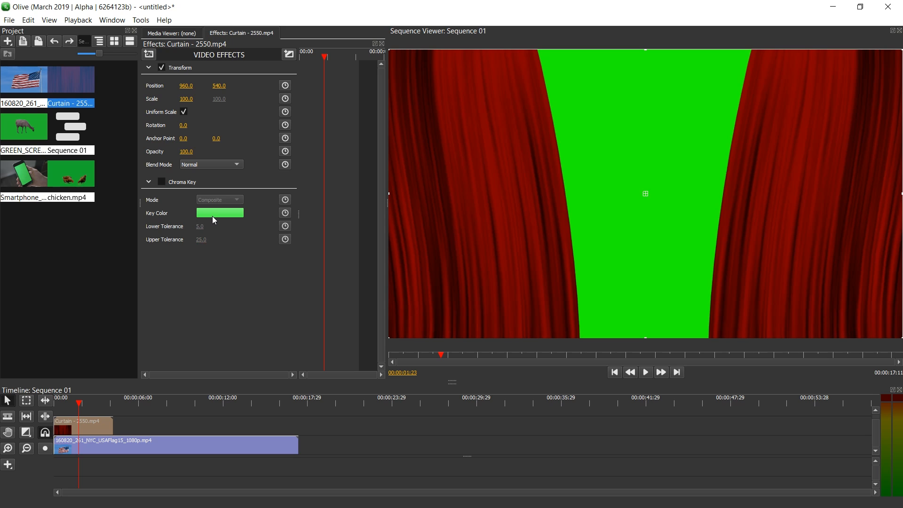
click(162, 182)
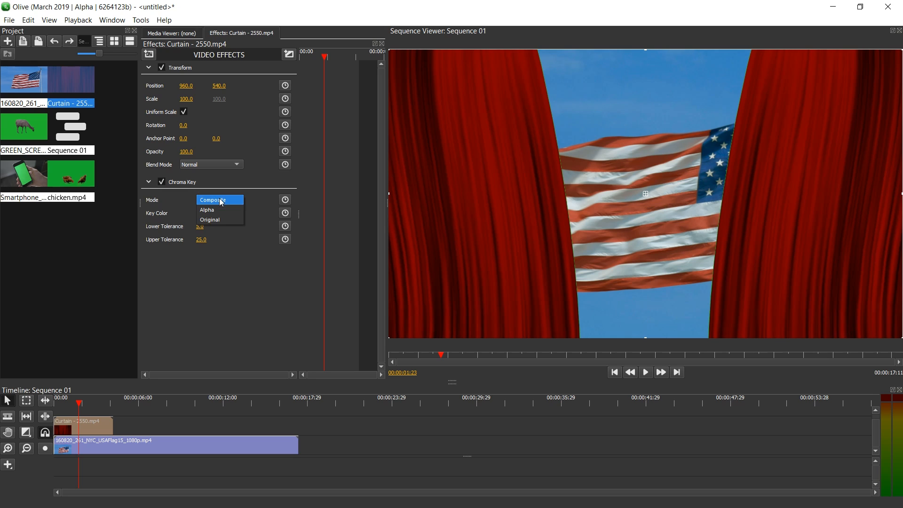
Sample the green background as the Chroma Key's key colour with the mode on Original, and return the mode to Composite.
click(218, 219)
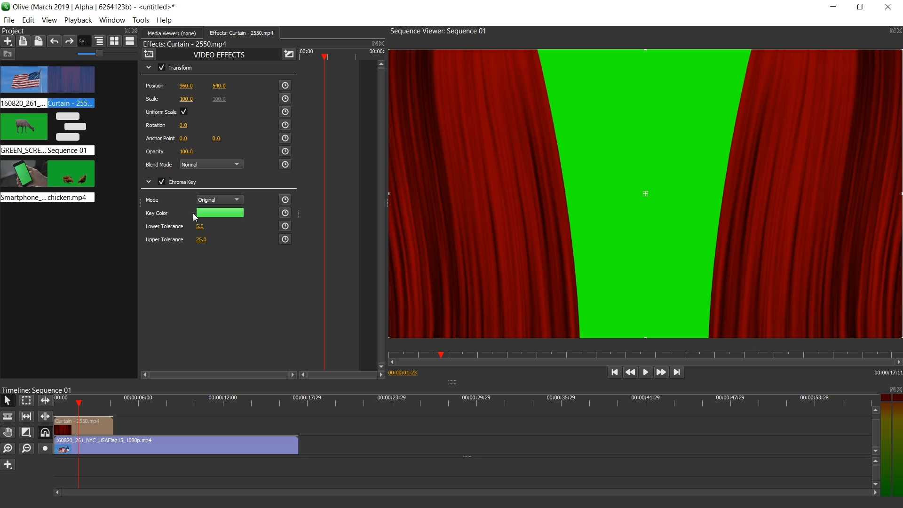
click(224, 214)
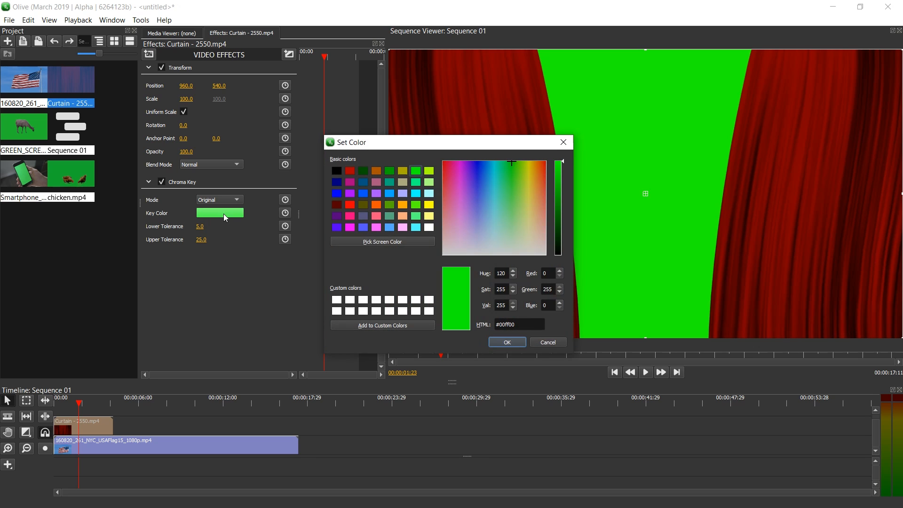
click(378, 242)
click(657, 97)
click(507, 343)
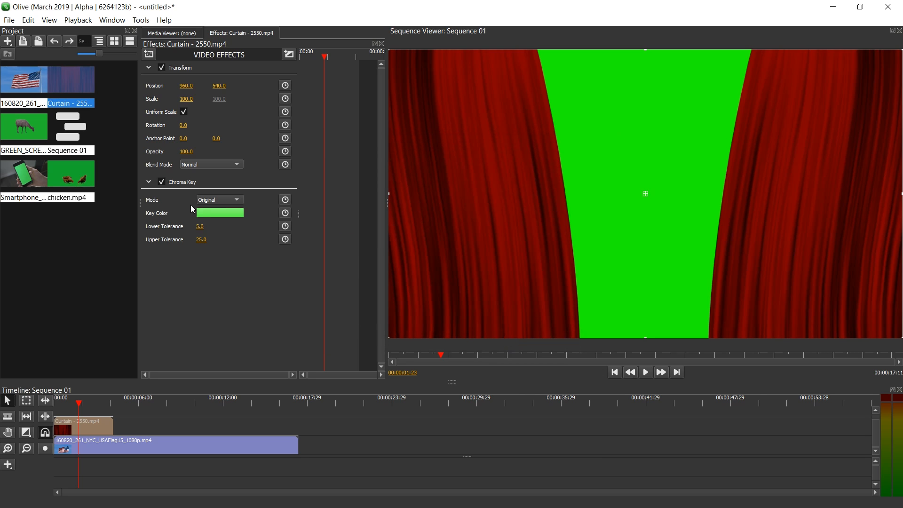
click(226, 184)
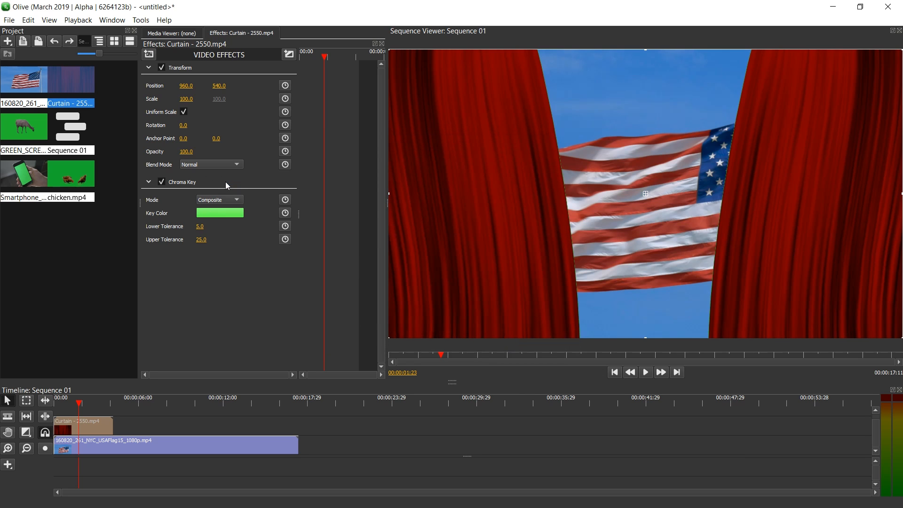
Try a lower tolerance of 49 and an upper tolerance of 0 on the curtain's Chroma Key, judging the curtain edge at 400% zoom.
right_click(576, 118)
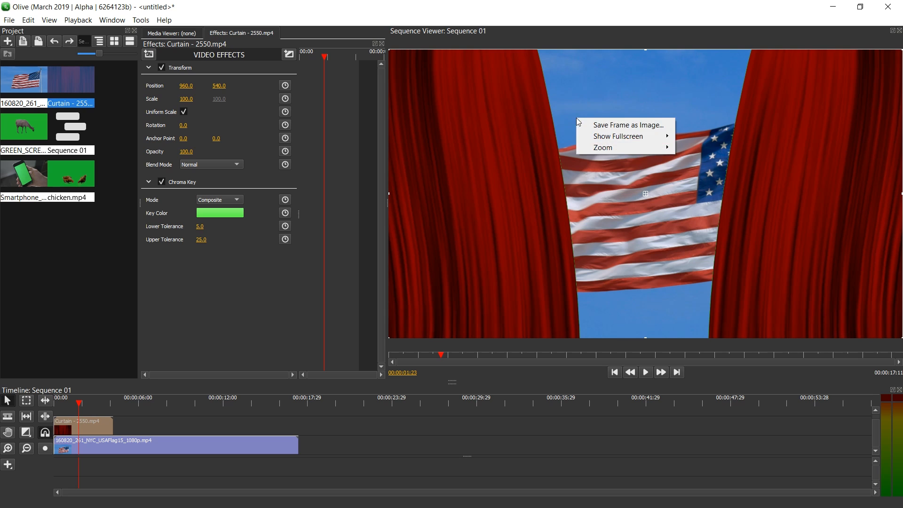
mouse_move(591, 148)
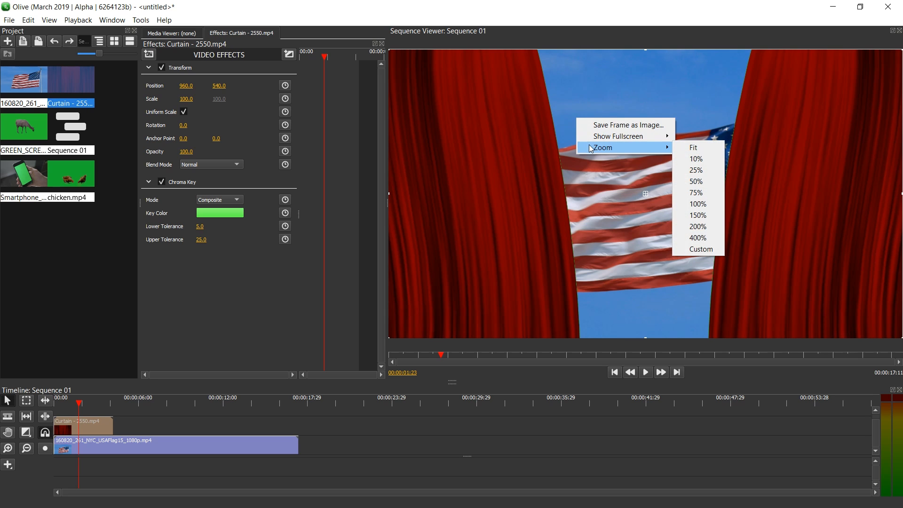
click(698, 237)
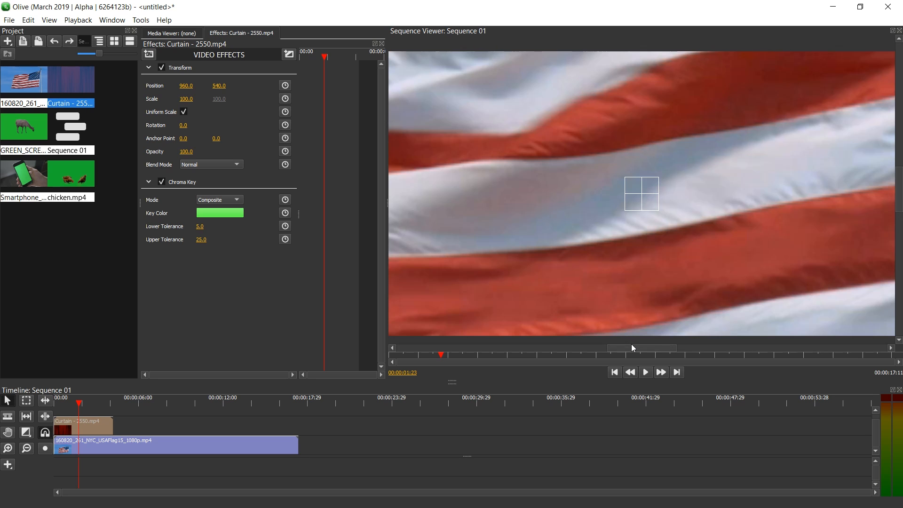
drag(630, 345, 564, 345)
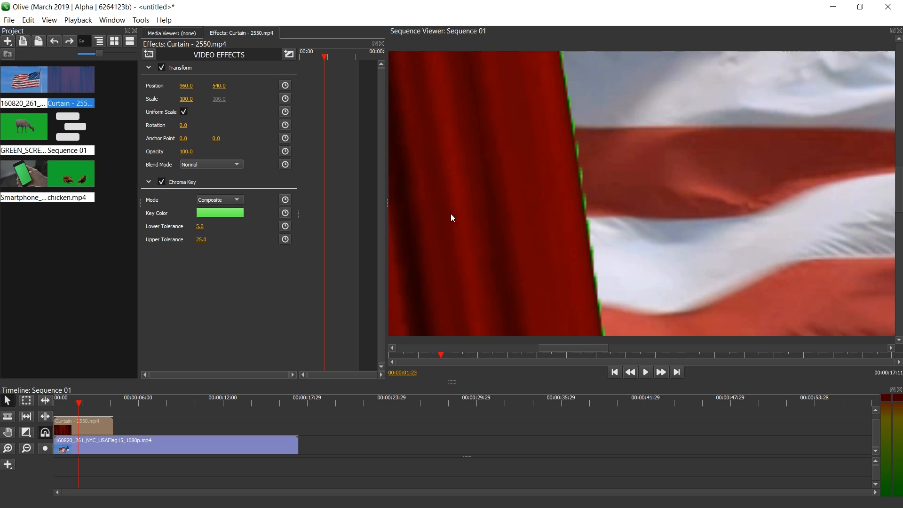
drag(200, 228, 223, 240)
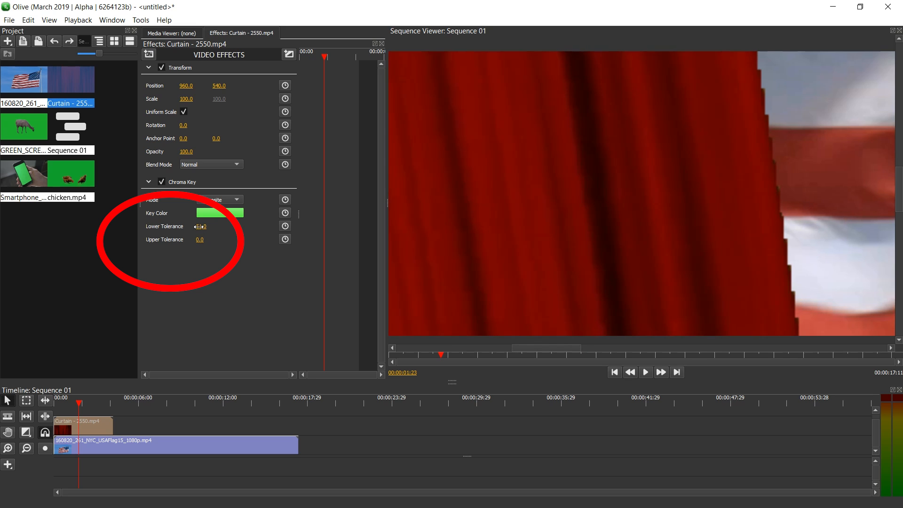
drag(199, 227, 247, 239)
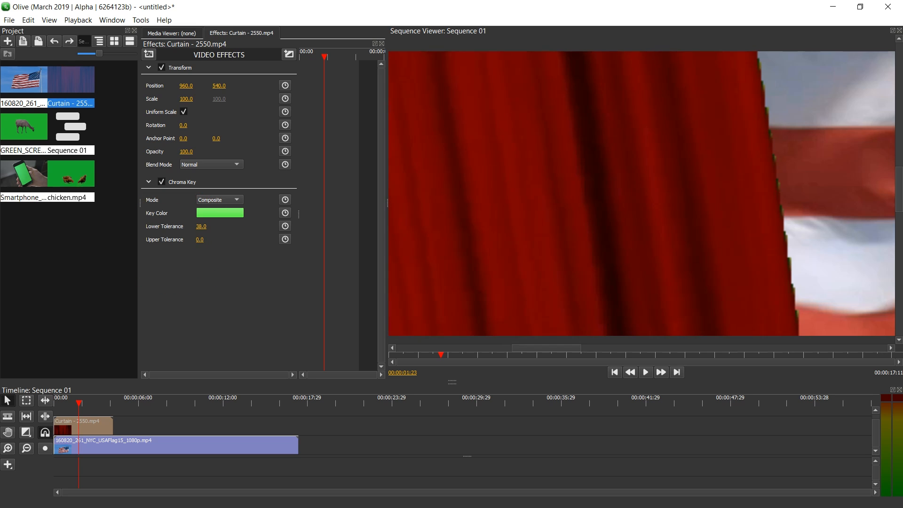
drag(201, 227, 208, 226)
right_click(574, 277)
mouse_move(626, 305)
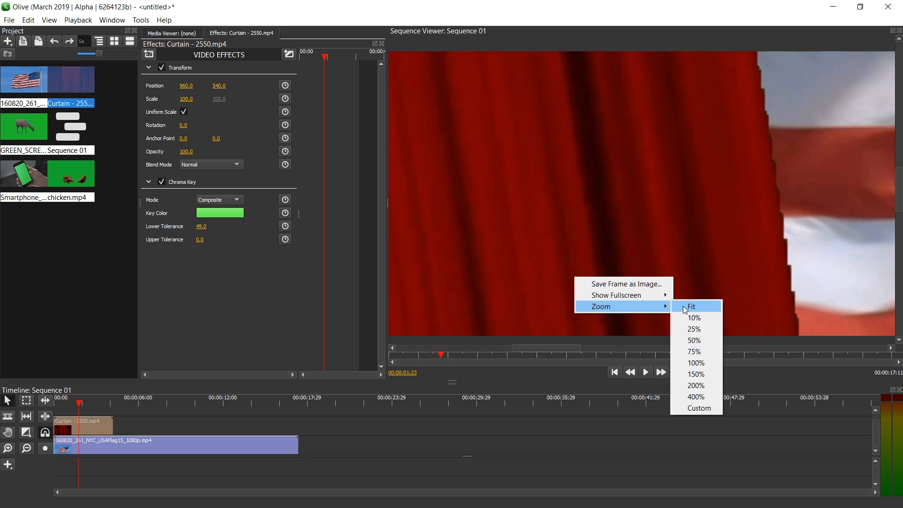
click(691, 306)
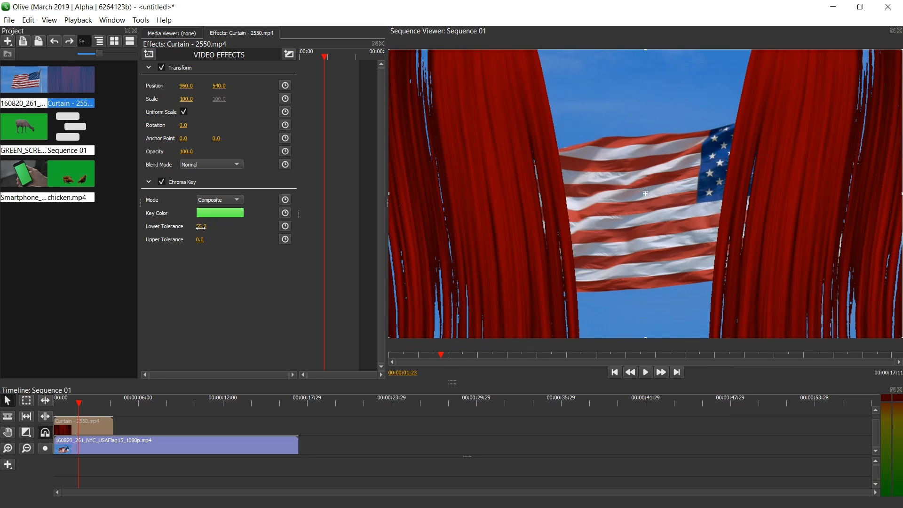
Set the curtain's Chroma Key to an upper tolerance of 53 and a lower tolerance of 31, judging the result at the curtain edge.
drag(200, 227, 202, 226)
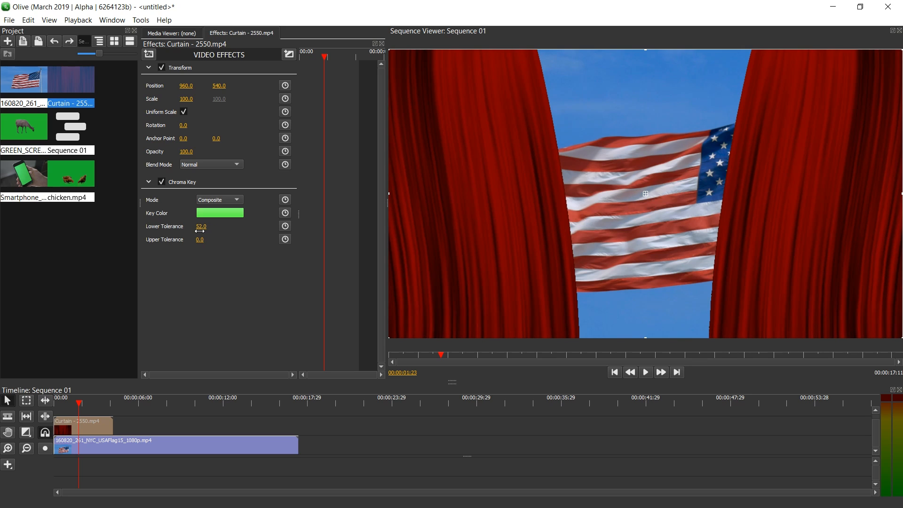
drag(200, 240, 200, 240)
right_click(559, 161)
mouse_move(570, 189)
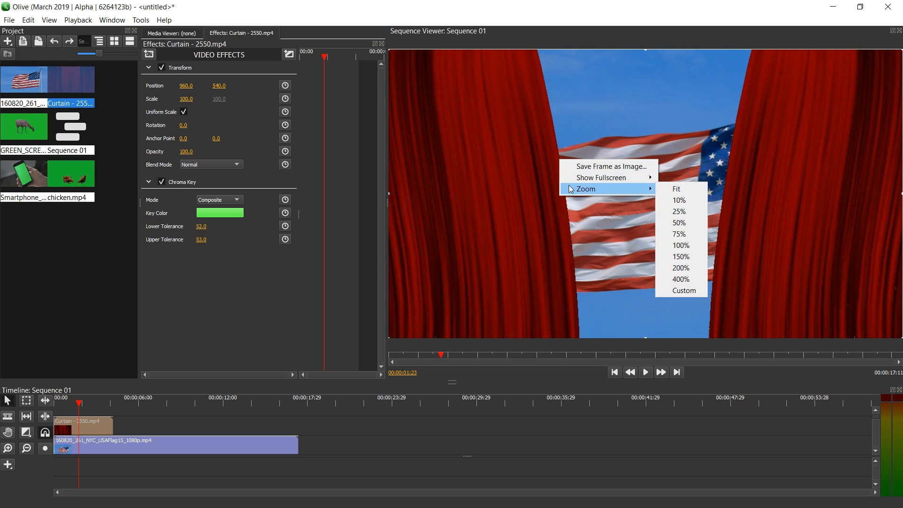
click(683, 280)
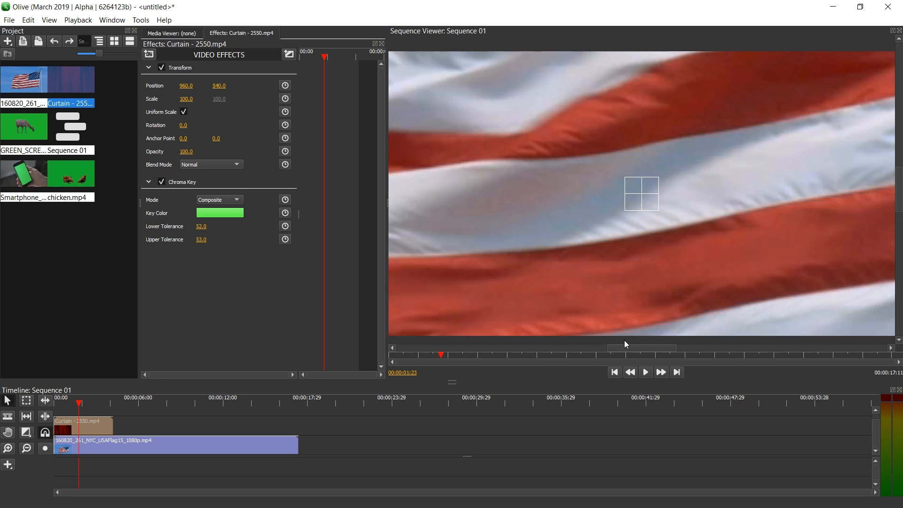
drag(628, 346, 557, 341)
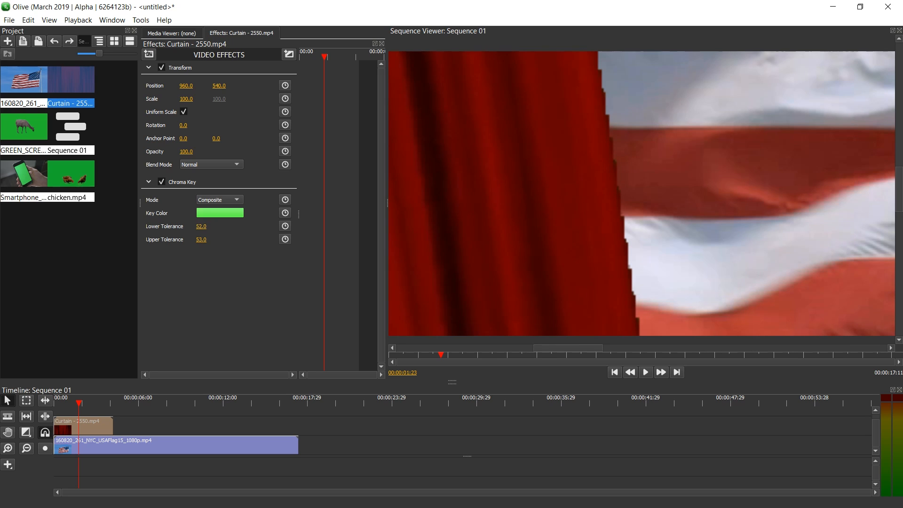
drag(201, 226, 193, 226)
Inspect the curtain's Chroma Key matte in Alpha mode with the whole frame fitted in the viewer, and return the mode to Composite.
click(214, 201)
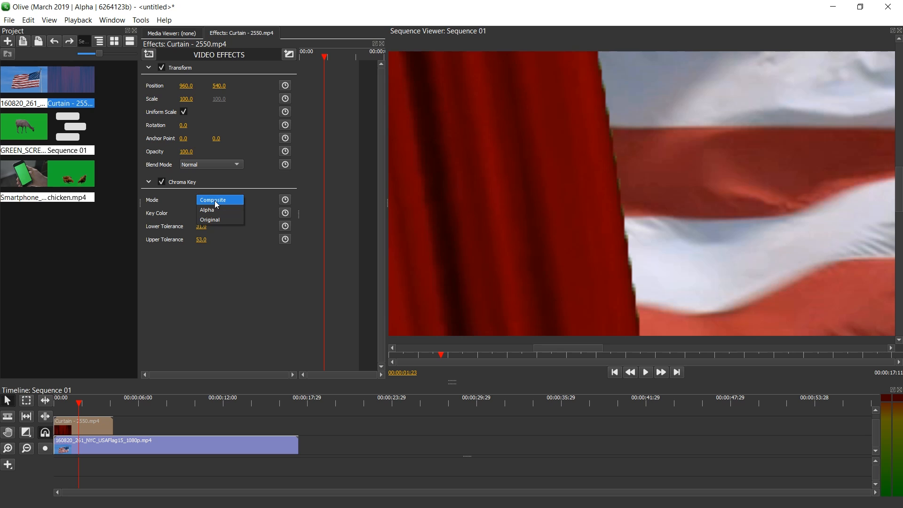
click(215, 210)
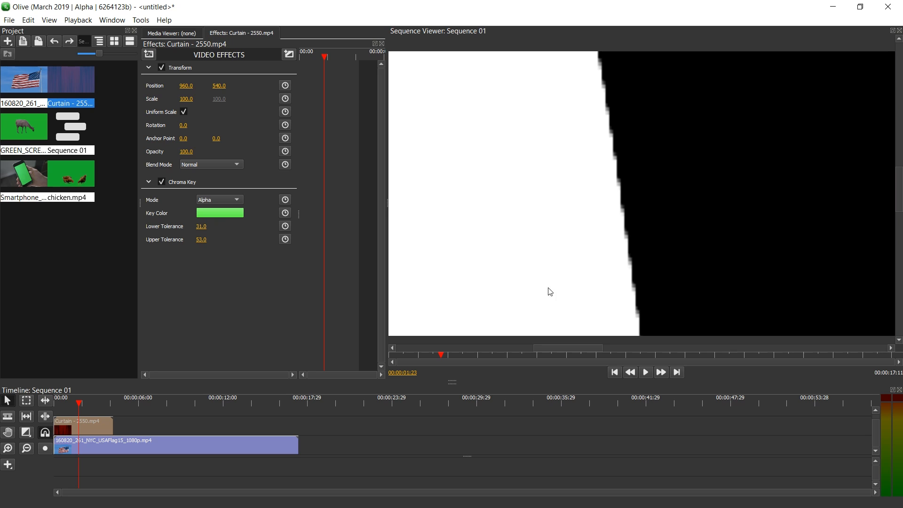
right_click(620, 253)
mouse_move(650, 281)
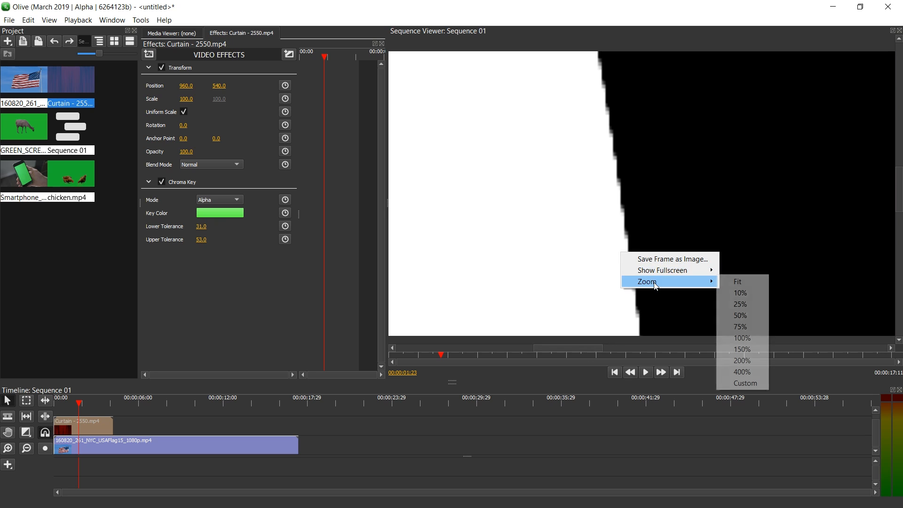
click(732, 291)
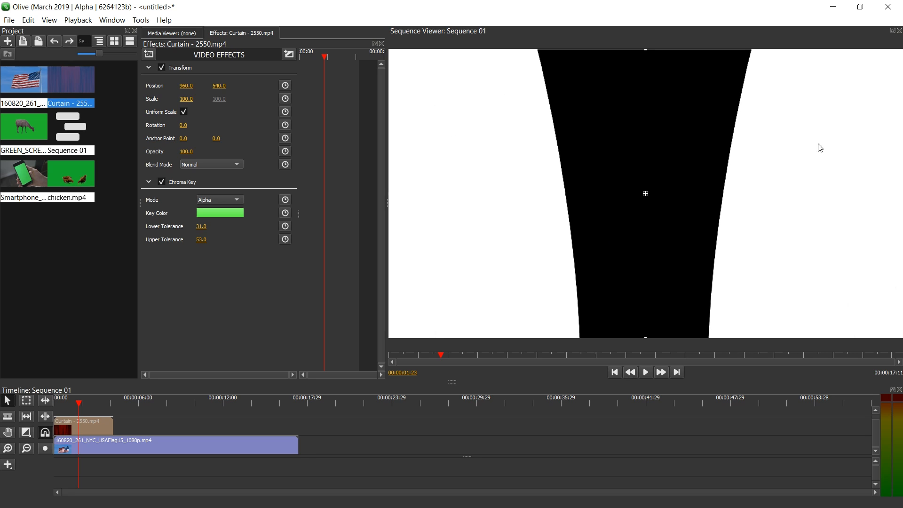
click(220, 200)
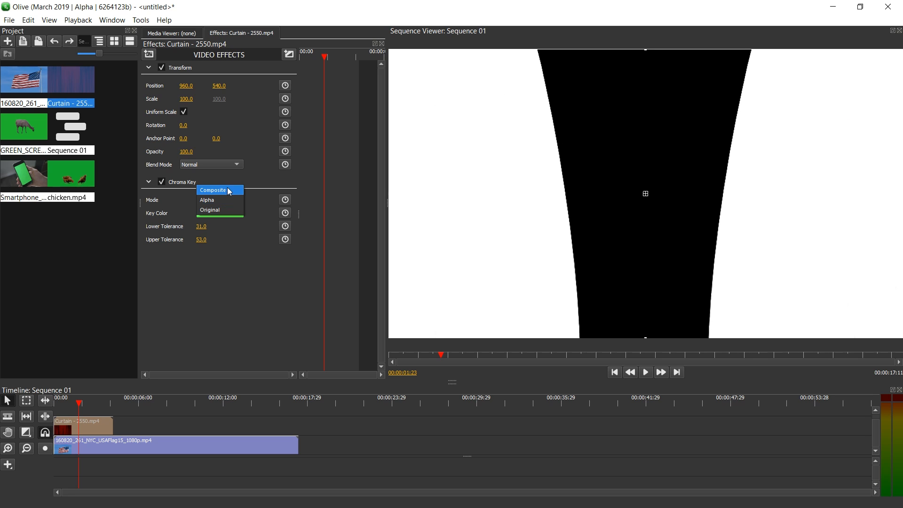
click(227, 188)
Play the sequence from the start to review the curtain keyed over the flag.
click(89, 410)
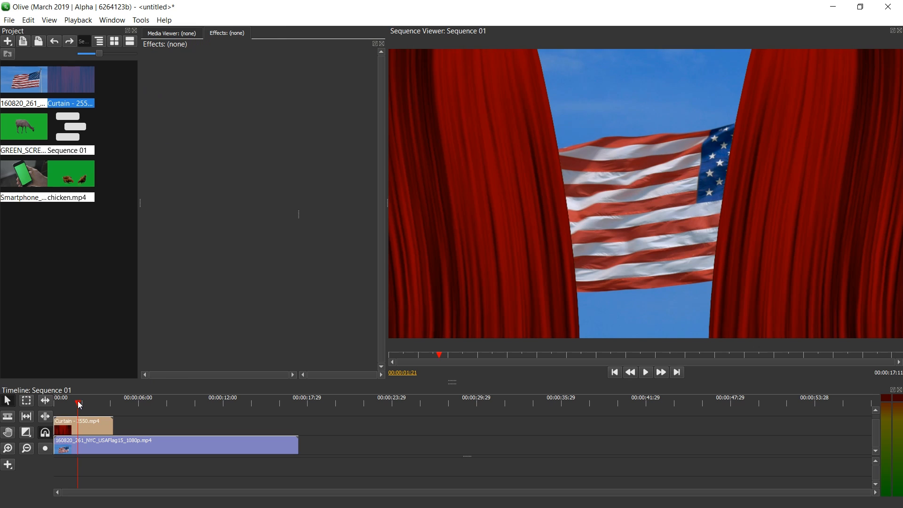
drag(79, 403, 30, 397)
key(space)
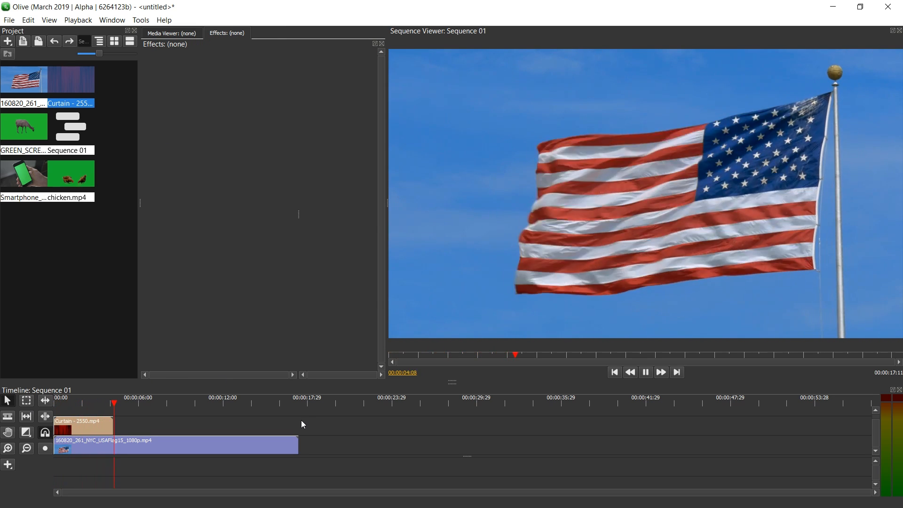
key(space)
Move the curtain clip up one track and place GREEN_SCREEN_ANIMALS__ALPACA.mov between it and the flag at the sequence start.
click(64, 406)
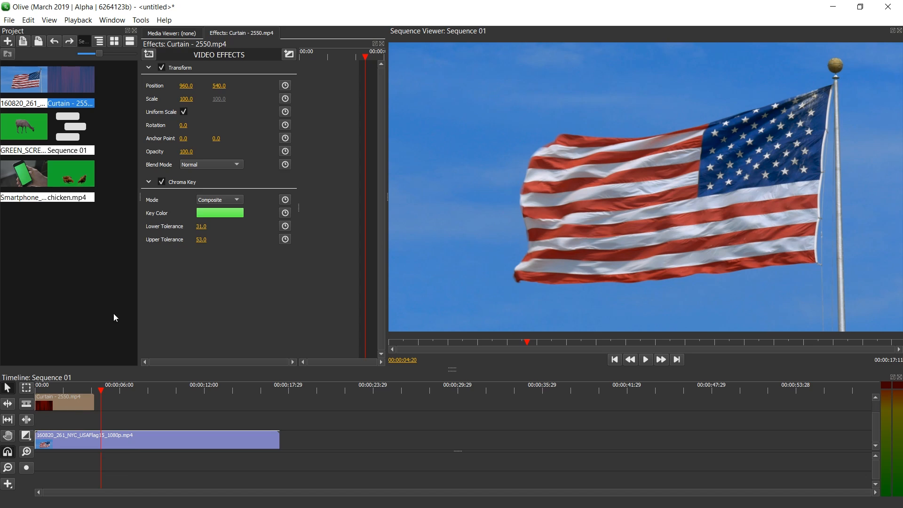
click(27, 127)
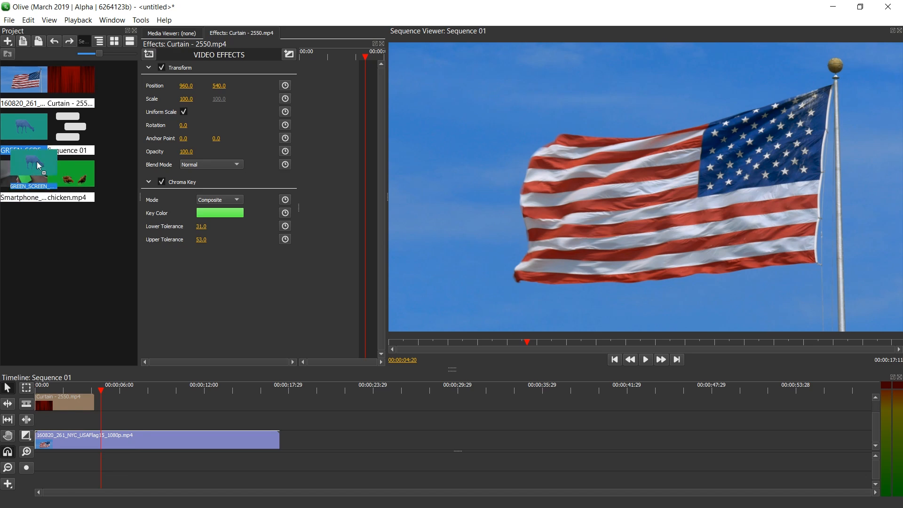
drag(37, 162, 46, 422)
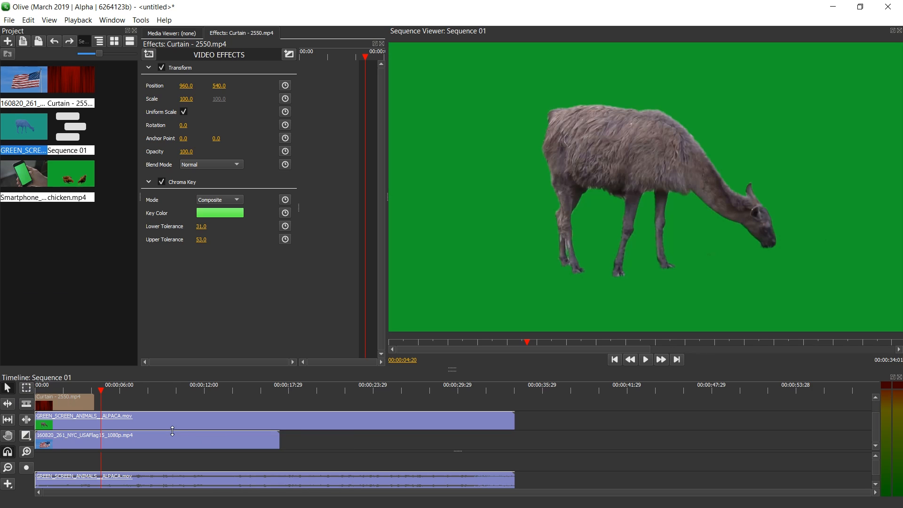
Unlink the alpaca clip's video from its audio and delete the audio clip.
right_click(246, 425)
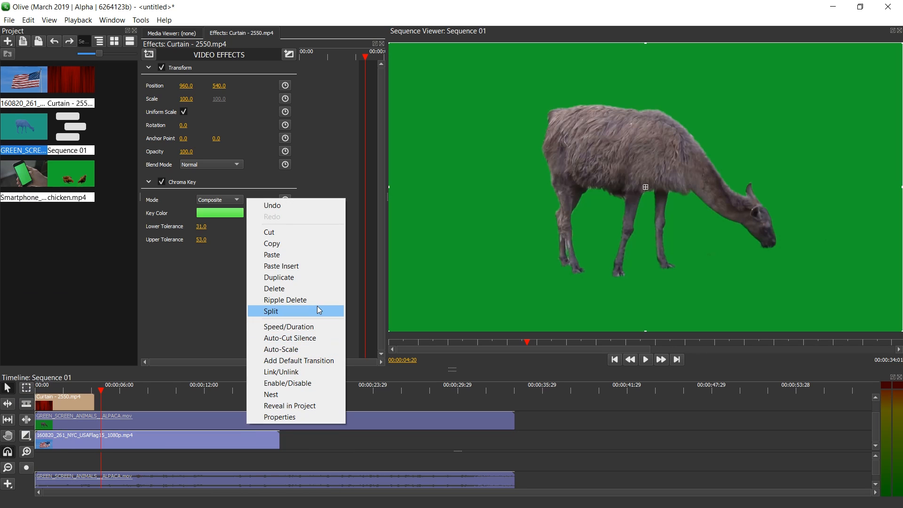
click(297, 378)
click(293, 445)
right_click(281, 474)
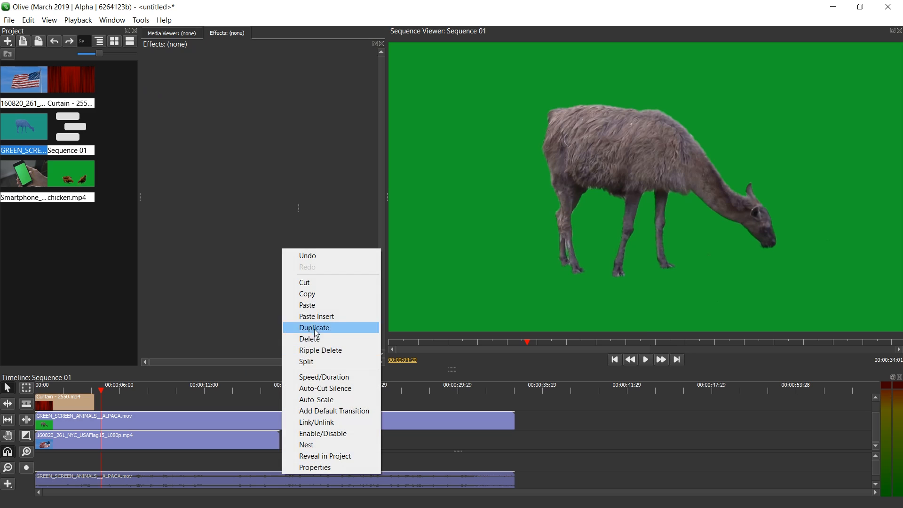
click(318, 339)
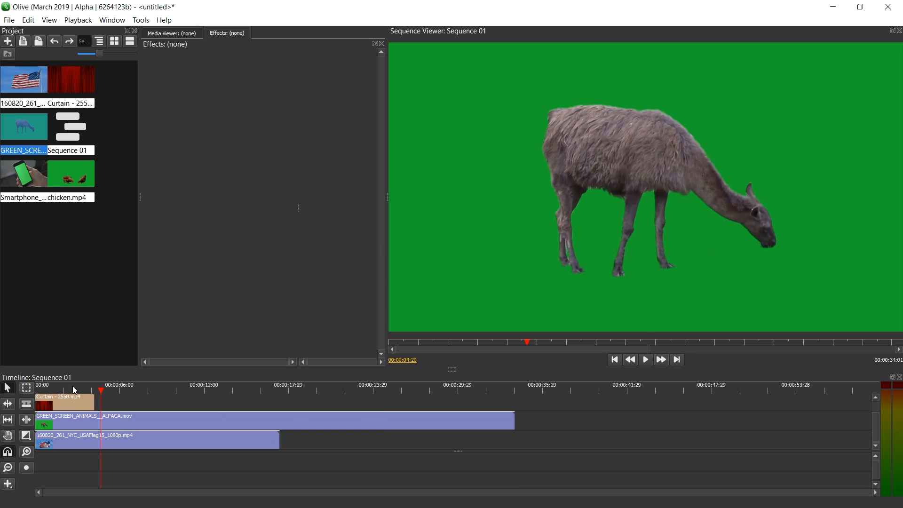
Copy the Chroma Key effect from the curtain clip and paste it onto the alpaca clip.
click(73, 389)
click(68, 403)
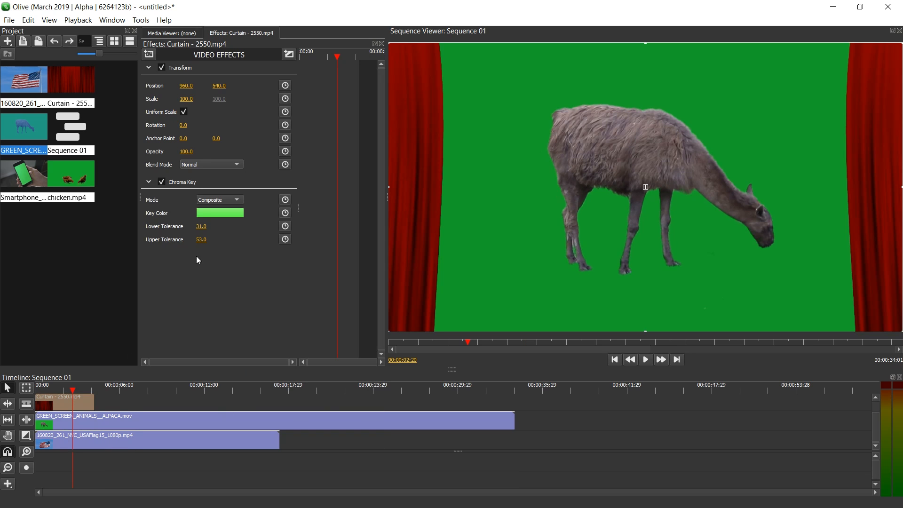
right_click(185, 183)
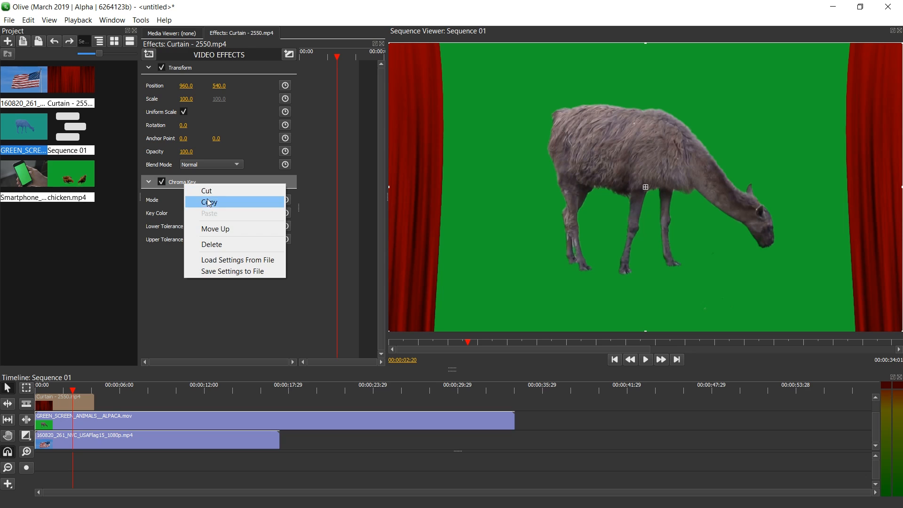
click(115, 411)
click(113, 413)
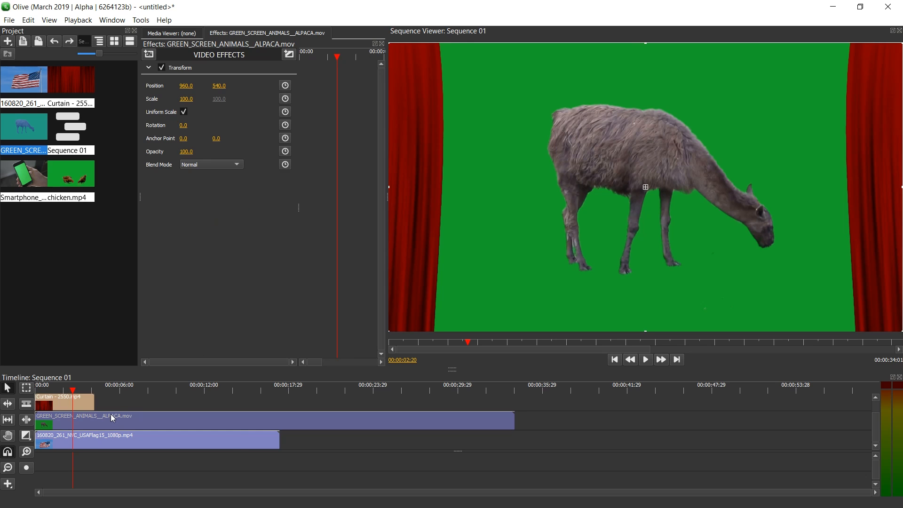
right_click(197, 206)
click(218, 214)
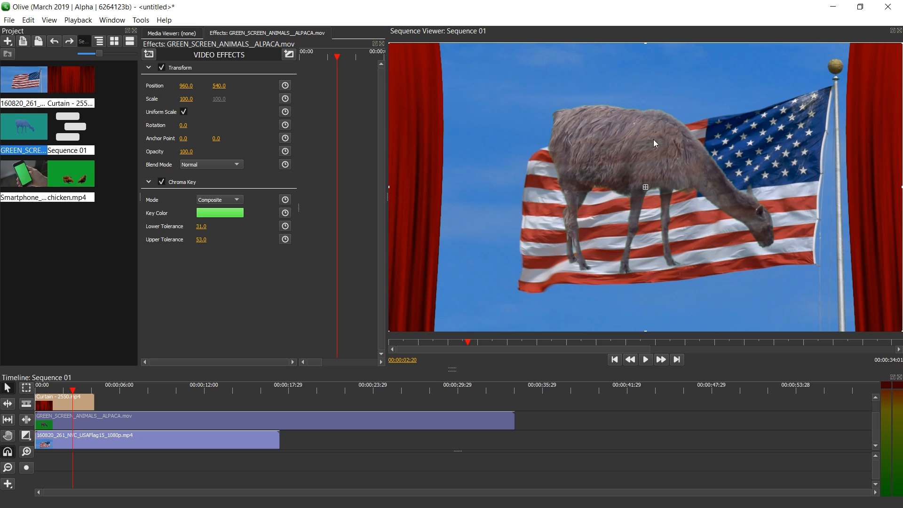
Play the section after the curtain's end to check the alpaca's key over the flag.
click(115, 393)
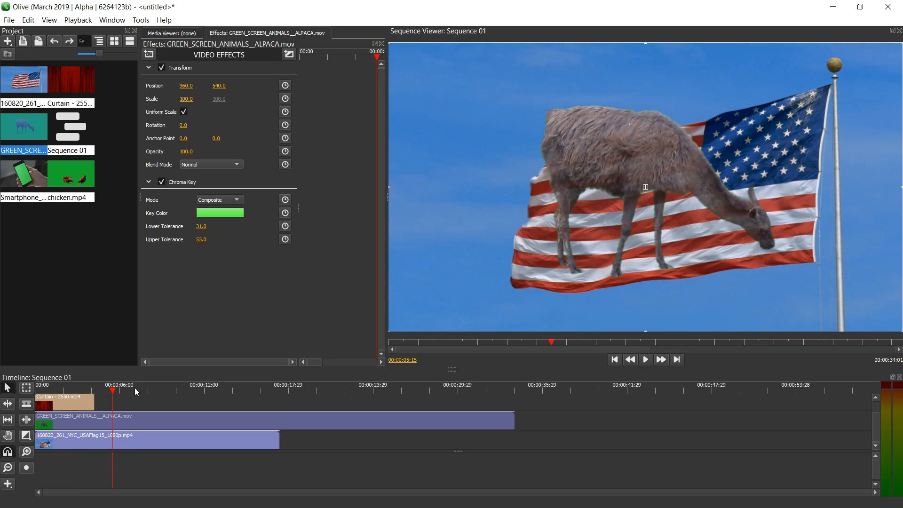
key(space)
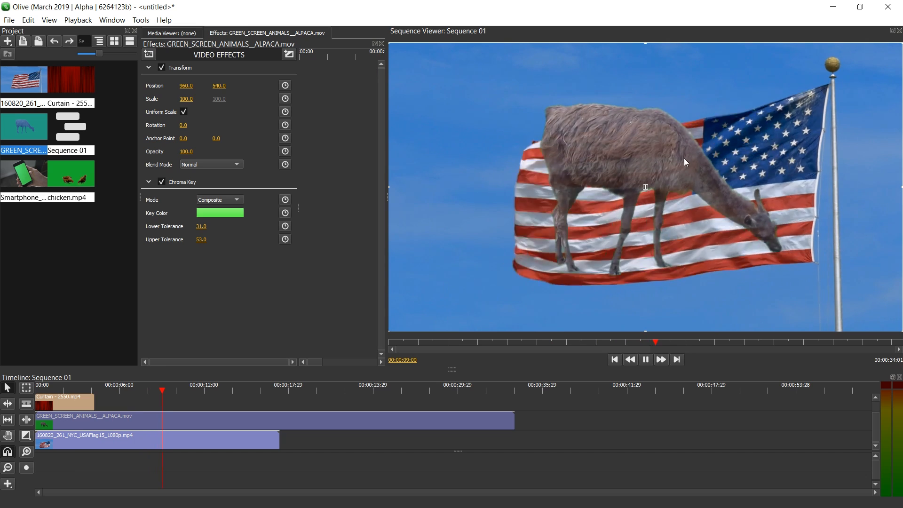
key(space)
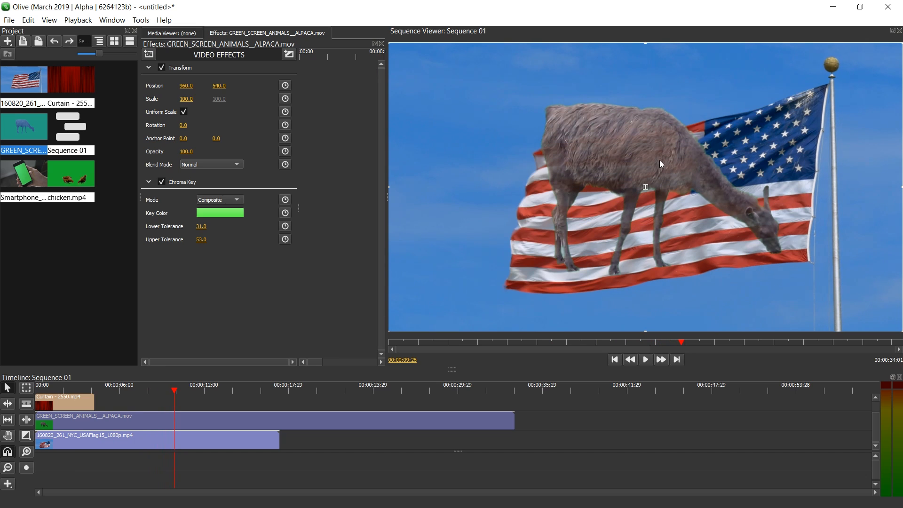
Sample the alpaca clip's green background as its Chroma Key colour with the mode on Original, and return the mode to Composite.
click(220, 203)
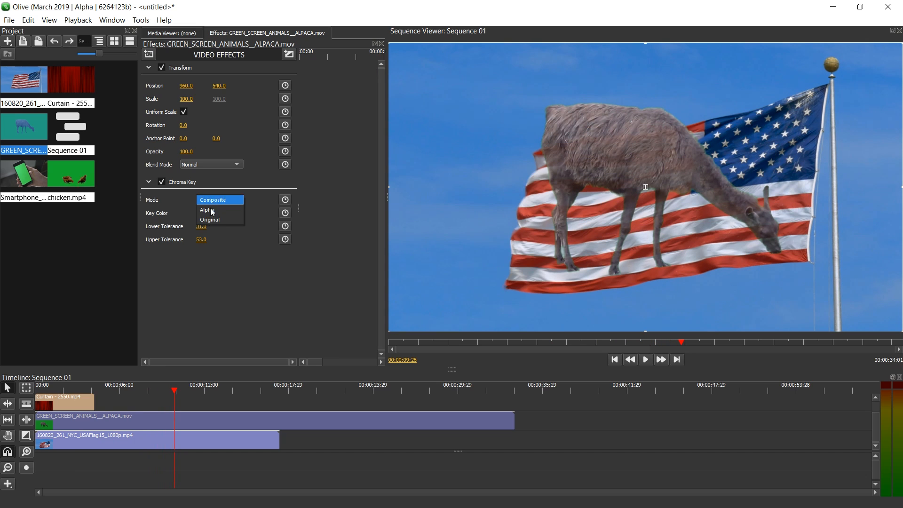
click(213, 218)
click(210, 214)
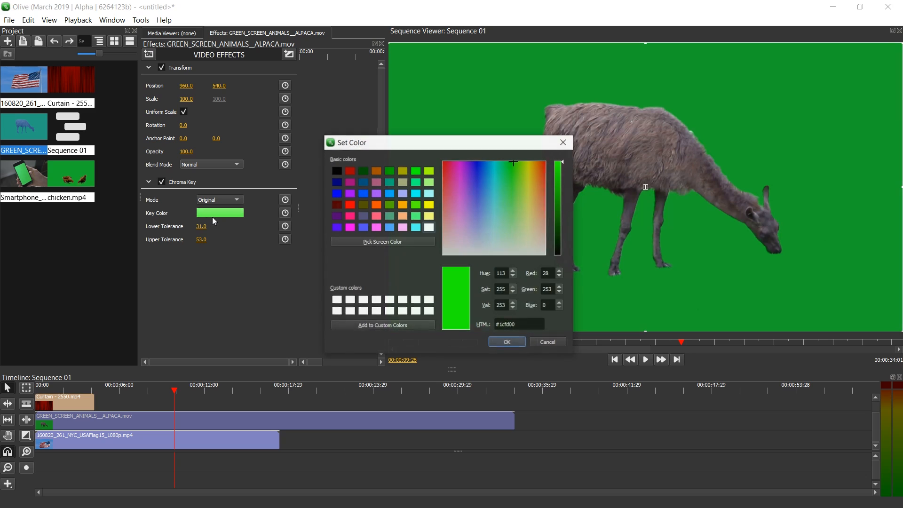
click(371, 241)
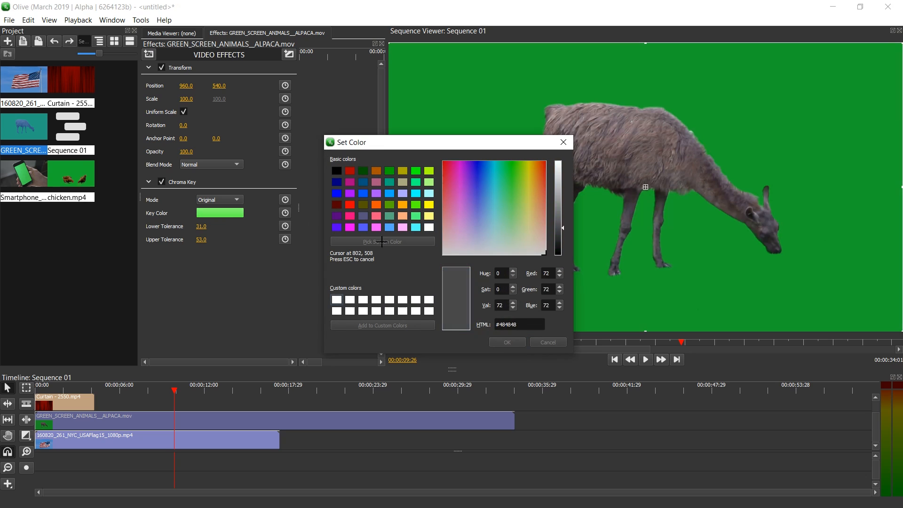
click(509, 104)
click(496, 343)
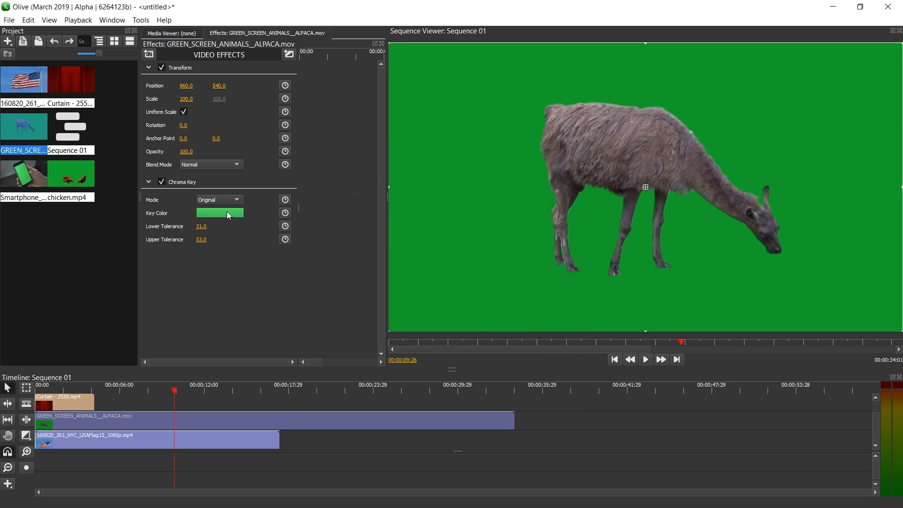
click(221, 183)
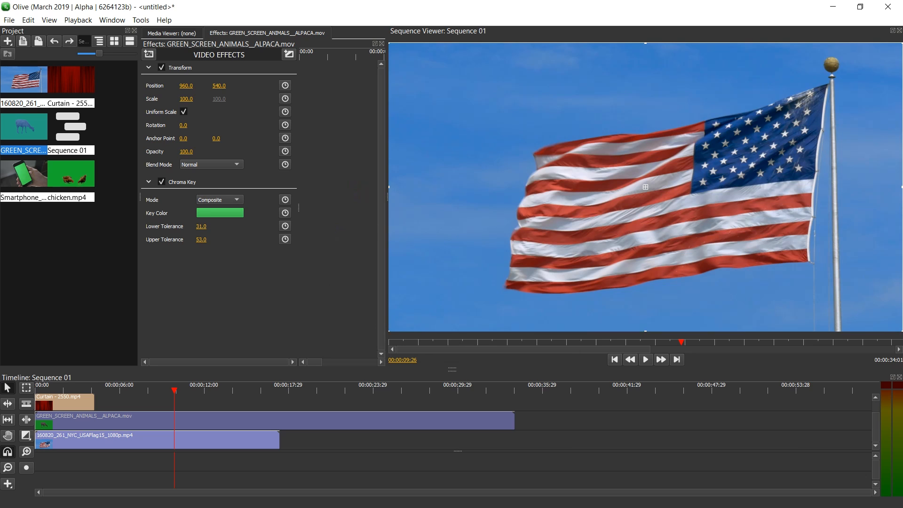
Set the alpaca's Chroma Key to a lower tolerance of 19 and an upper tolerance of 25, judging its edges at 200% zoom.
mouse_move(202, 226)
mouse_down()
mouse_move(190, 227)
mouse_move(186, 239)
mouse_move(203, 226)
mouse_up()
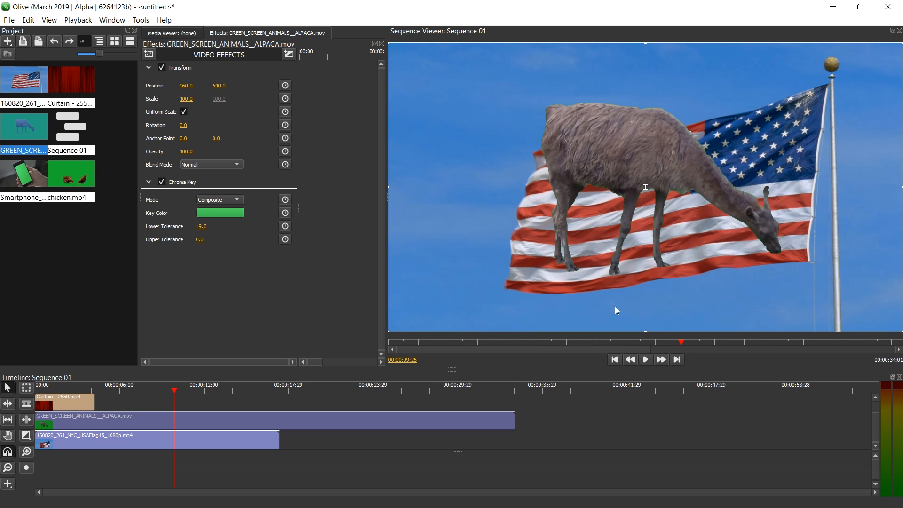
right_click(623, 287)
mouse_move(666, 321)
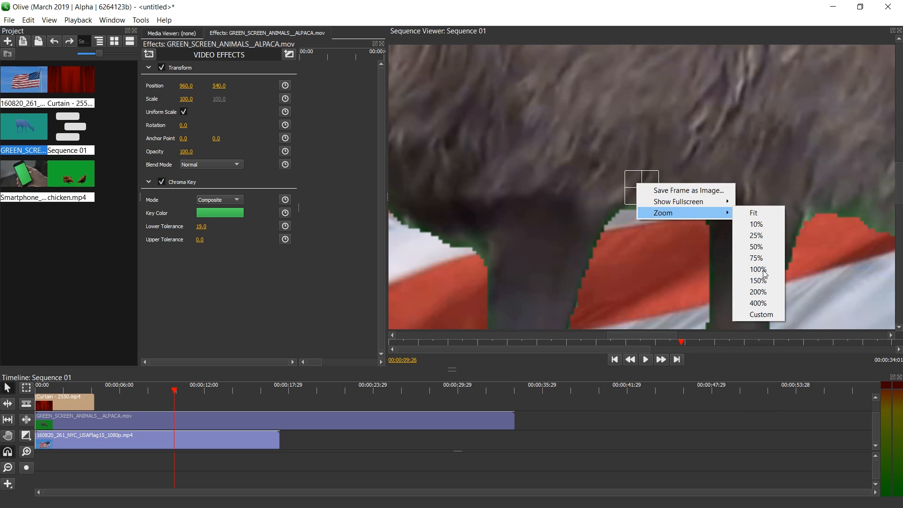
click(761, 291)
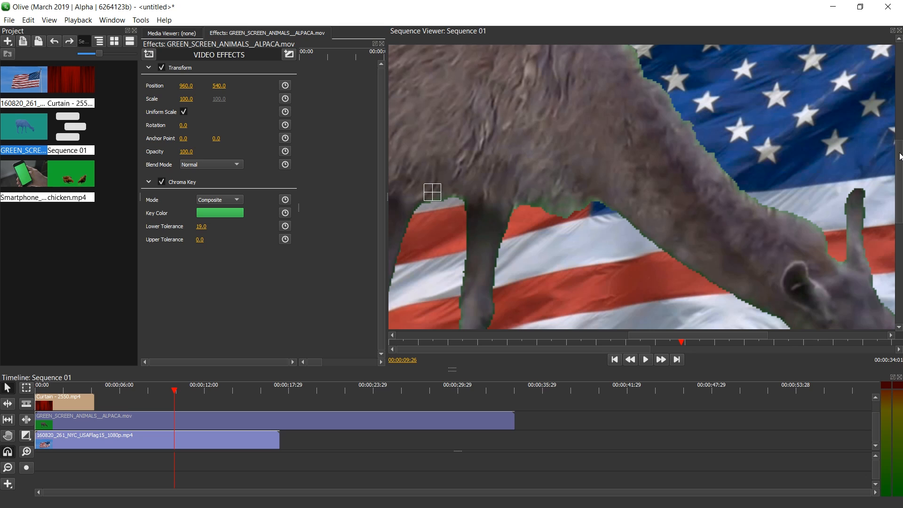
drag(901, 156, 901, 160)
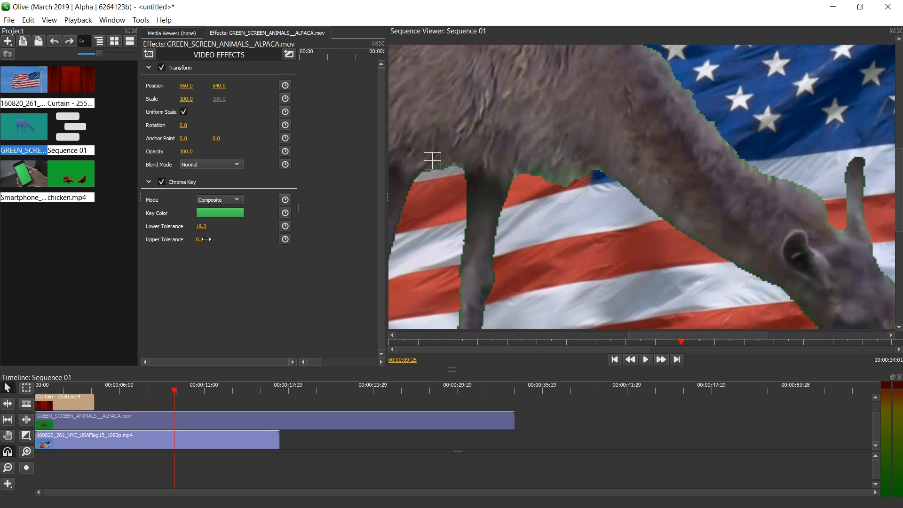
drag(202, 240, 206, 240)
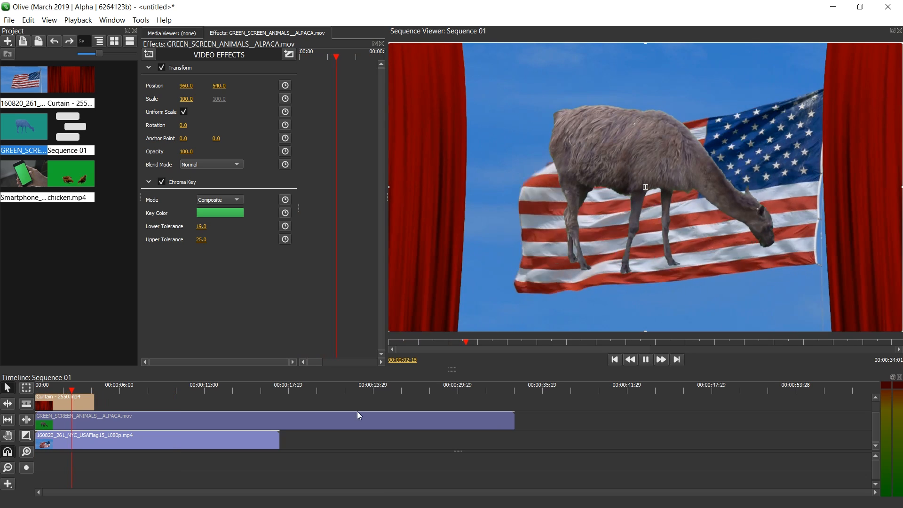
Trim the alpaca clip's end to just past the curtain clip and place Smartphone_scrolling_for_Chroma_Key.mp4 directly after it on the same track.
drag(515, 417, 108, 418)
drag(46, 173, 151, 417)
Preview the start of the smartphone clip and set its scale to 50.
click(100, 394)
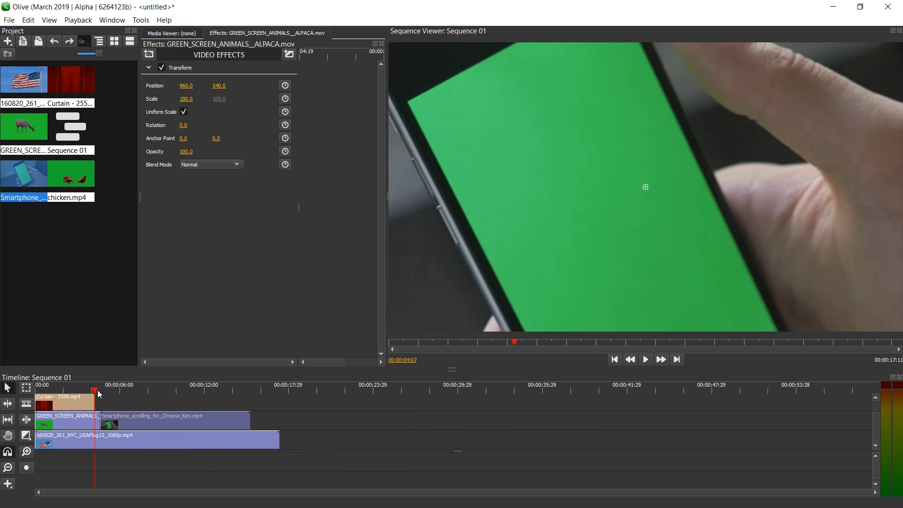
key(space)
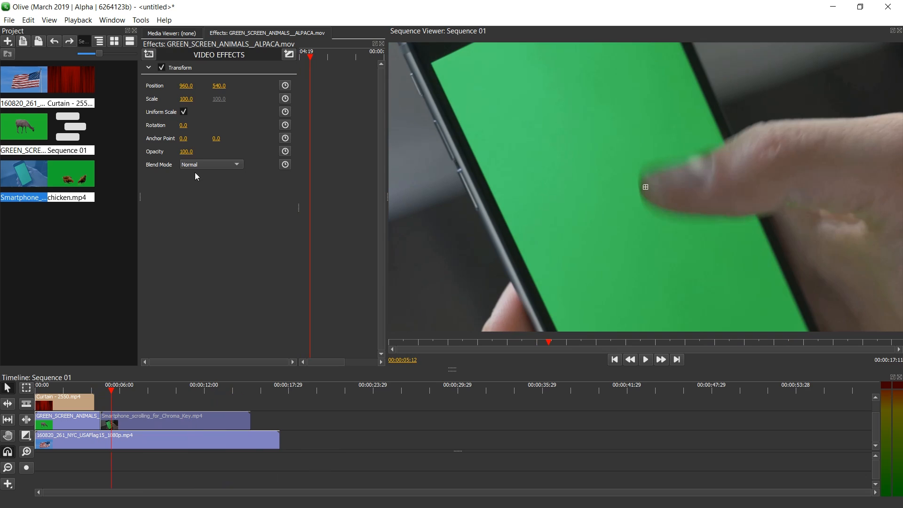
click(185, 99)
text(50)
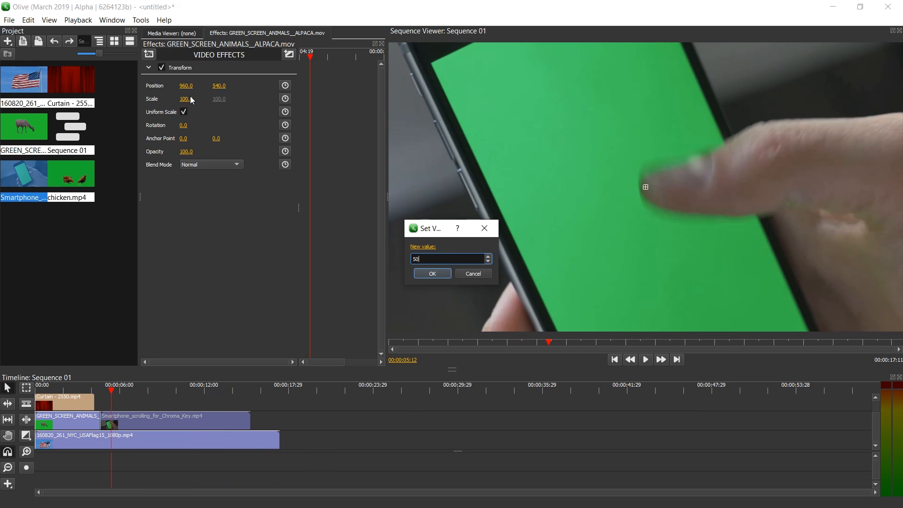
key(Return)
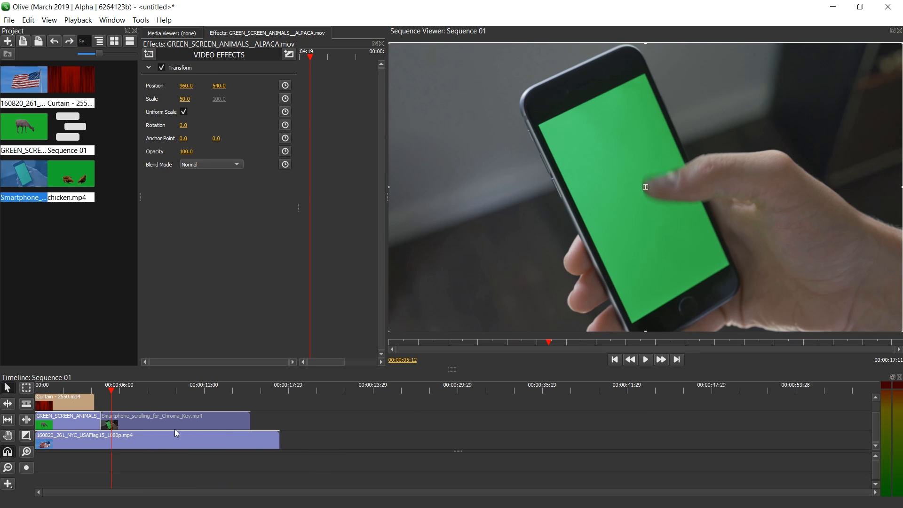
Add a Chroma Key to the smartphone clip, sample the phone screen's green as key colour in Original mode, and return the mode to Composite.
click(153, 55)
mouse_move(184, 96)
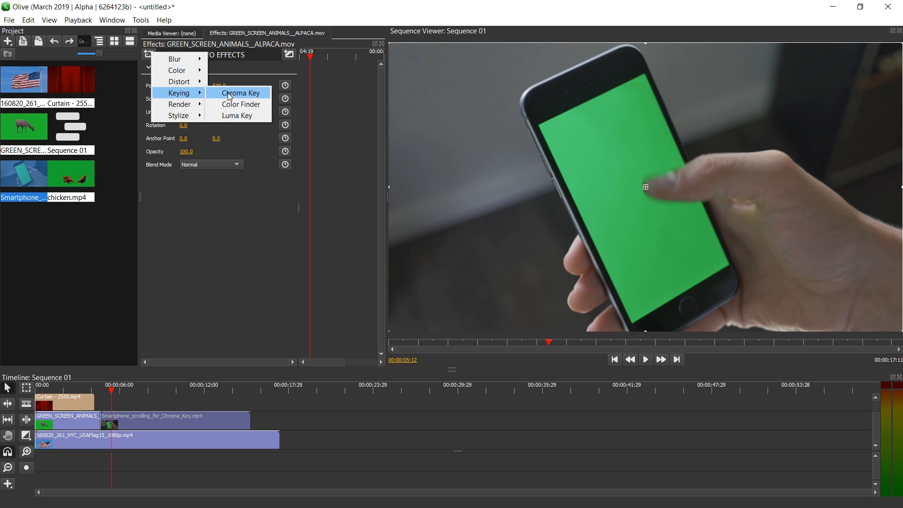
click(234, 93)
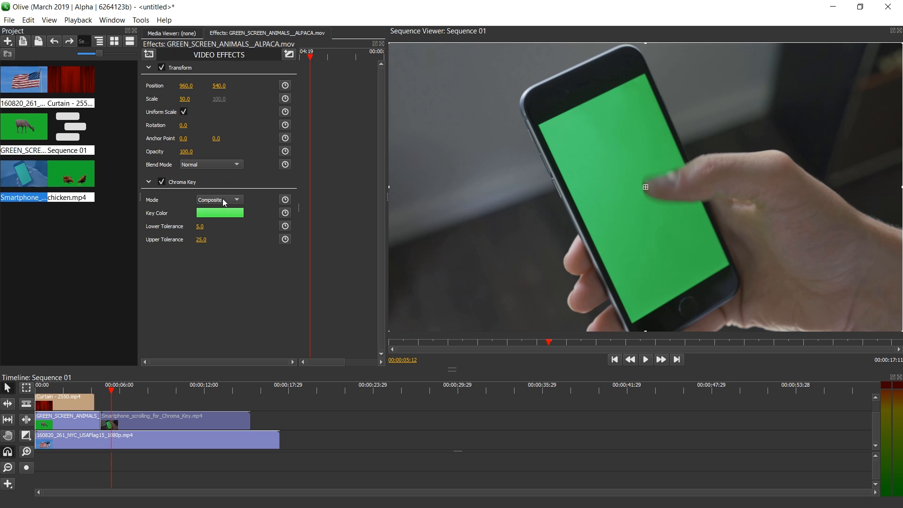
click(220, 213)
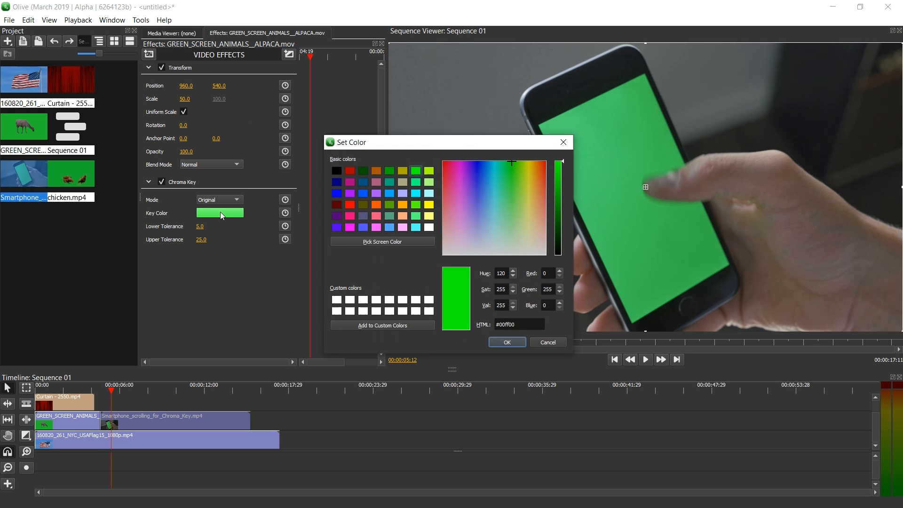
click(368, 242)
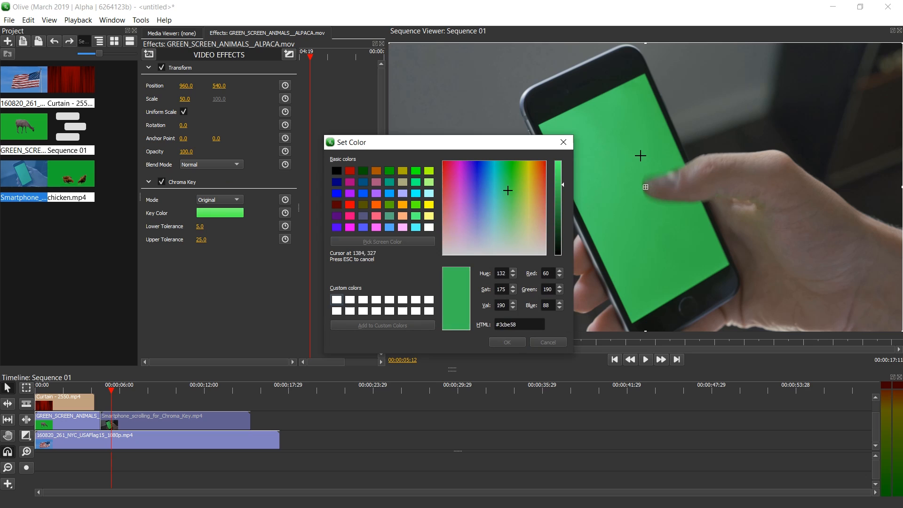
click(619, 165)
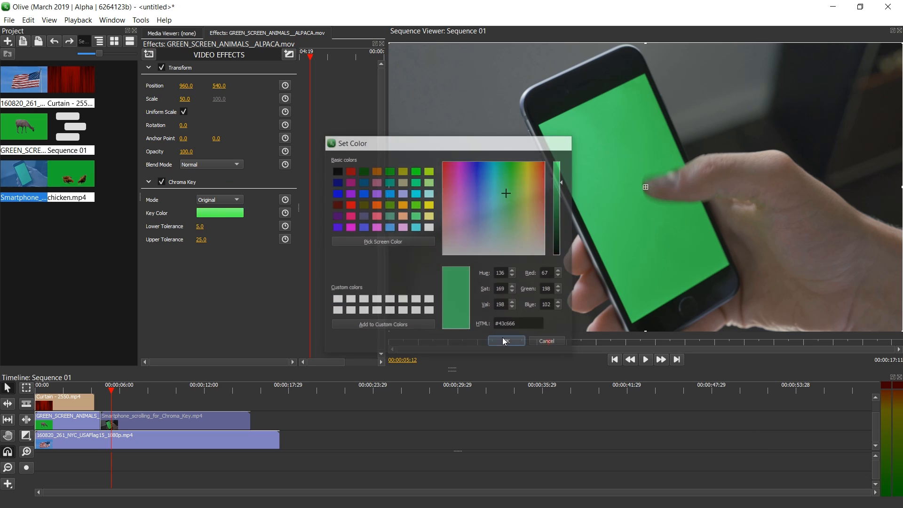
click(503, 341)
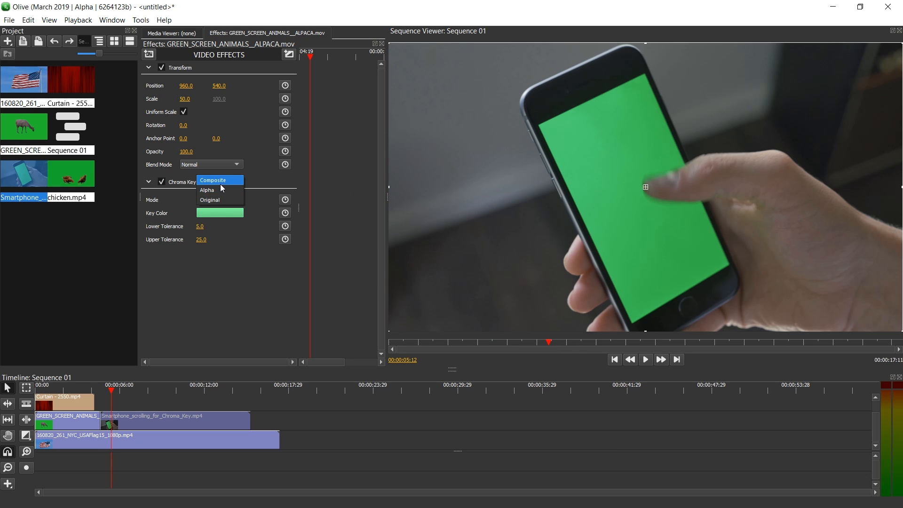
click(220, 184)
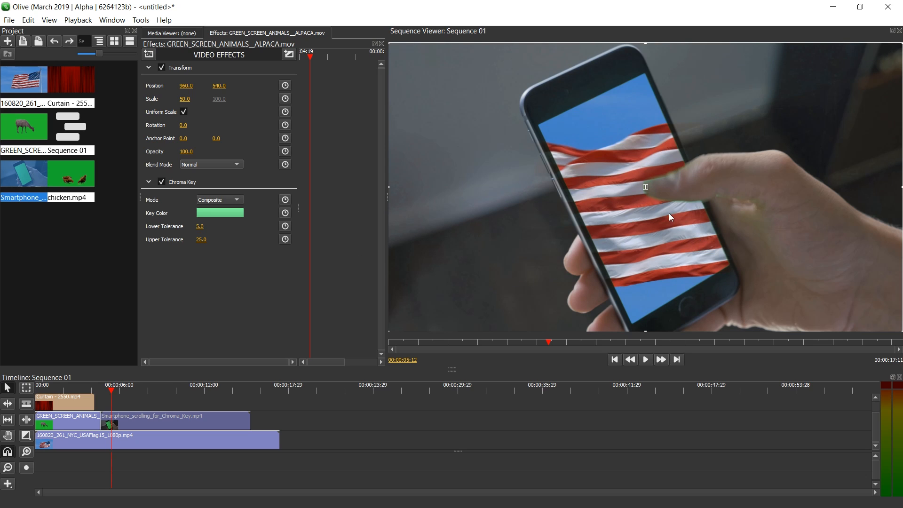
Set the smartphone's Chroma Key to a lower tolerance of 7 and an upper tolerance of 21, and play the keyed clip to check it.
drag(197, 227, 198, 228)
drag(203, 236, 201, 237)
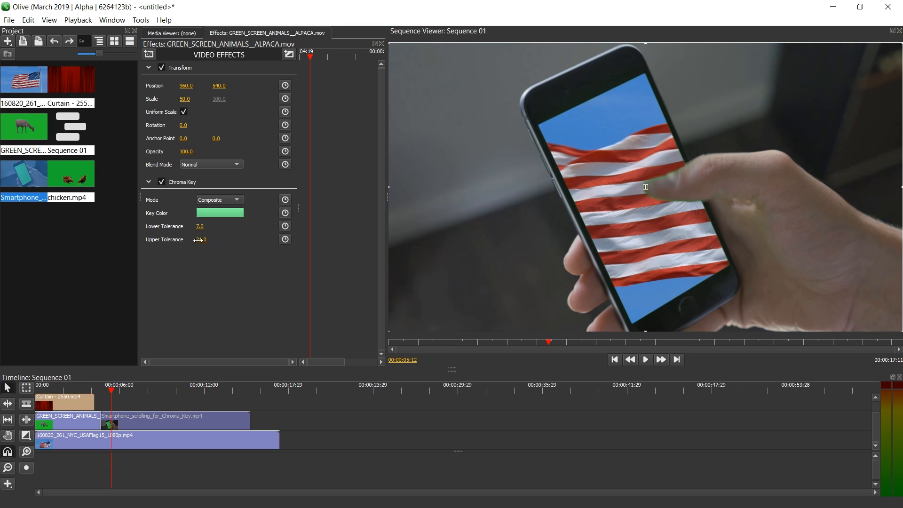
drag(200, 240, 202, 240)
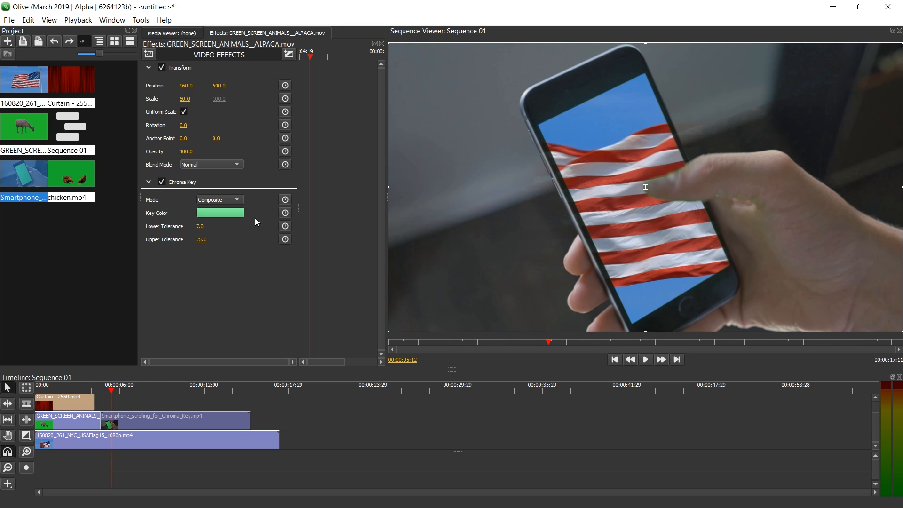
drag(207, 242, 203, 241)
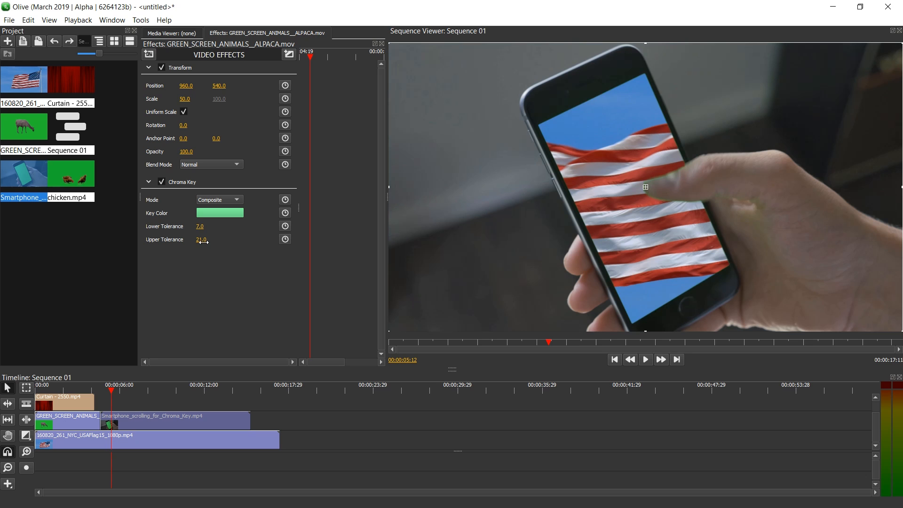
key(space)
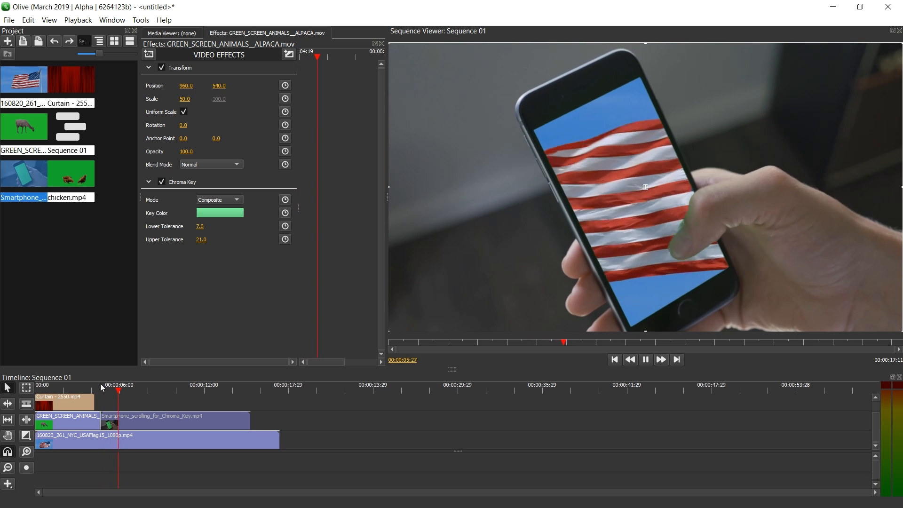
key(space)
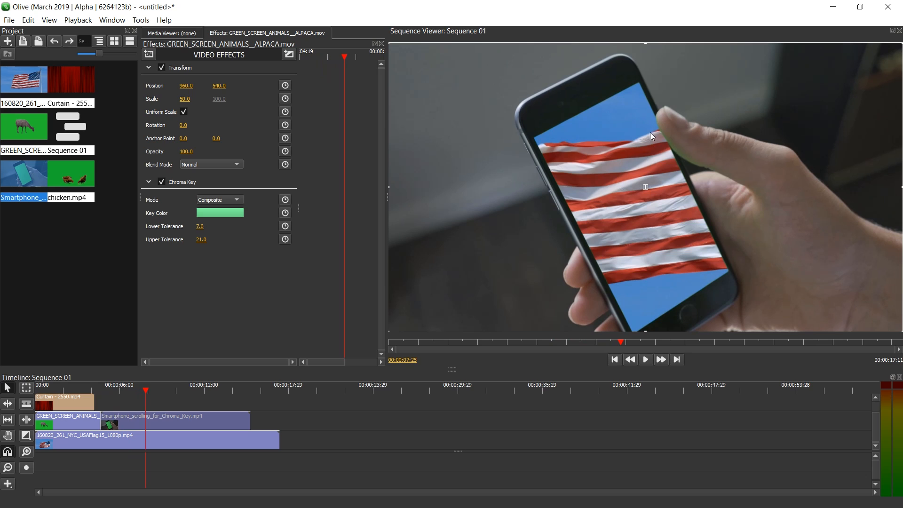
click(149, 54)
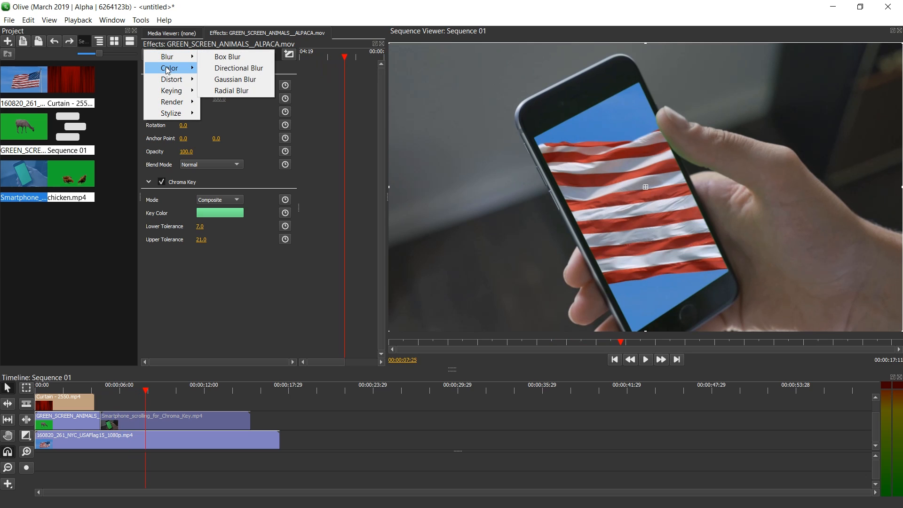
mouse_move(170, 72)
click(179, 399)
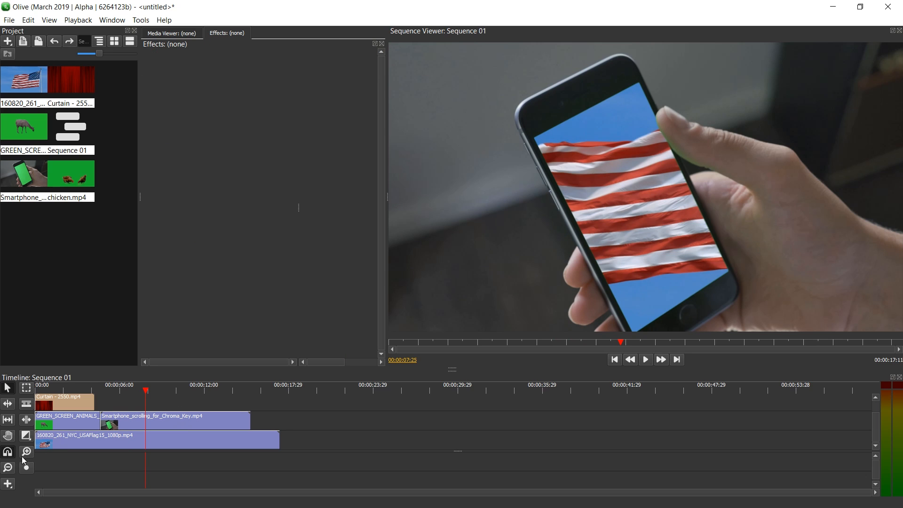
Cut the smartphone clip at about 9:24, delete its remainder, and split the flag clip at the smartphone clip's start and end.
click(26, 404)
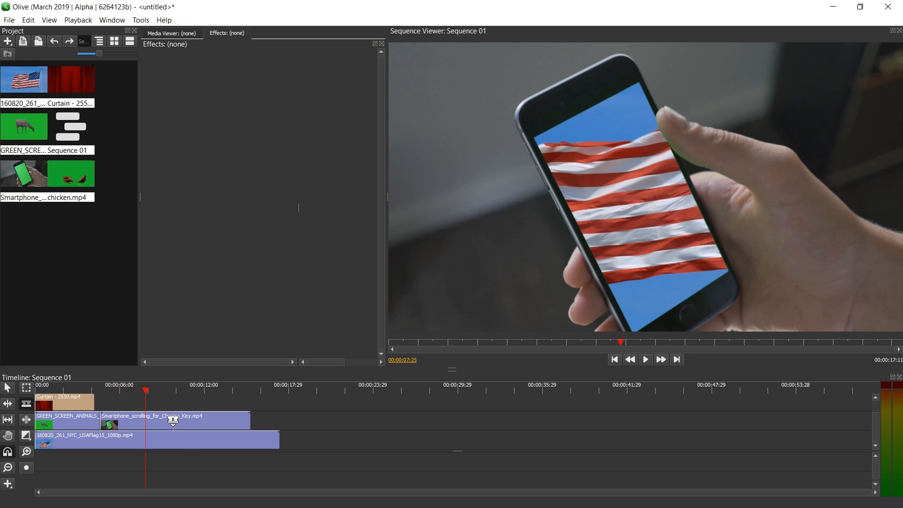
click(173, 421)
key(Delete)
click(102, 435)
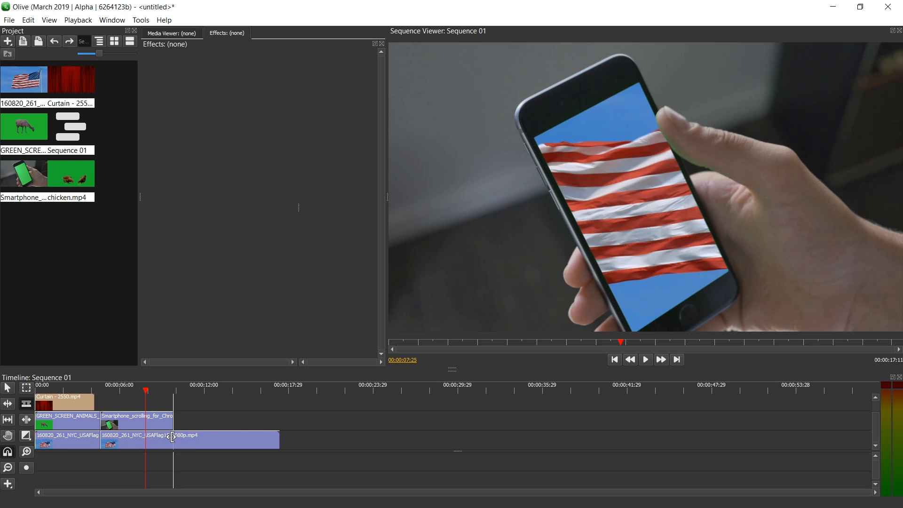
click(172, 438)
key(v)
Set the flag segment under the smartphone clip to rotation 68, scale 66 and position 924, 558, and play it back to check the fit.
click(160, 442)
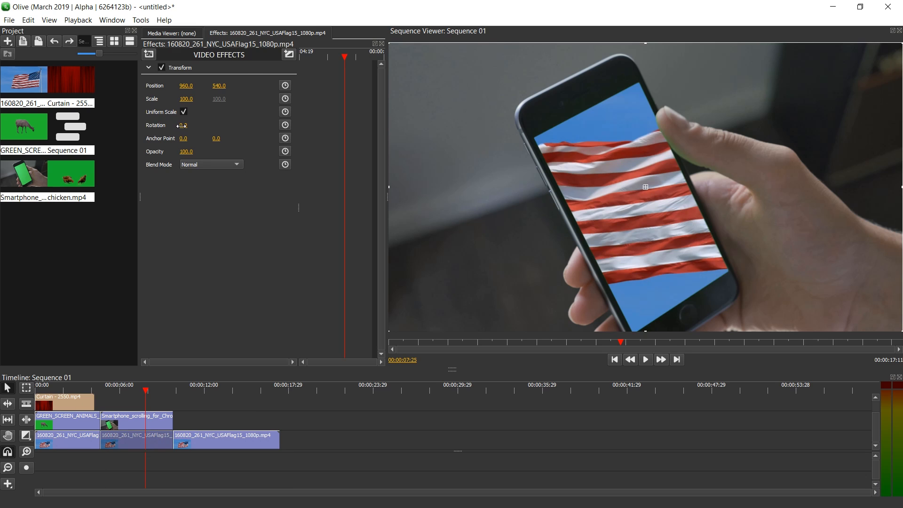
drag(182, 126, 211, 125)
drag(185, 98, 182, 102)
drag(711, 135, 701, 140)
drag(187, 125, 190, 125)
click(107, 390)
key(space)
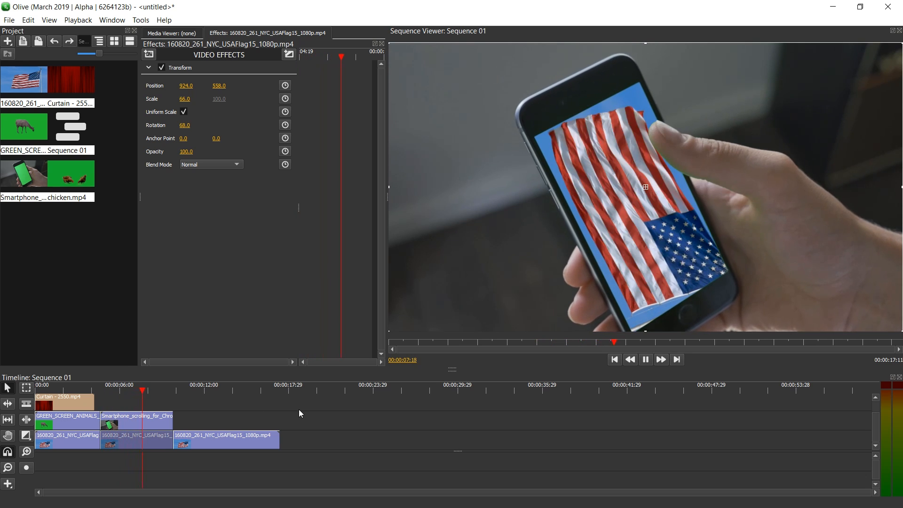
key(space)
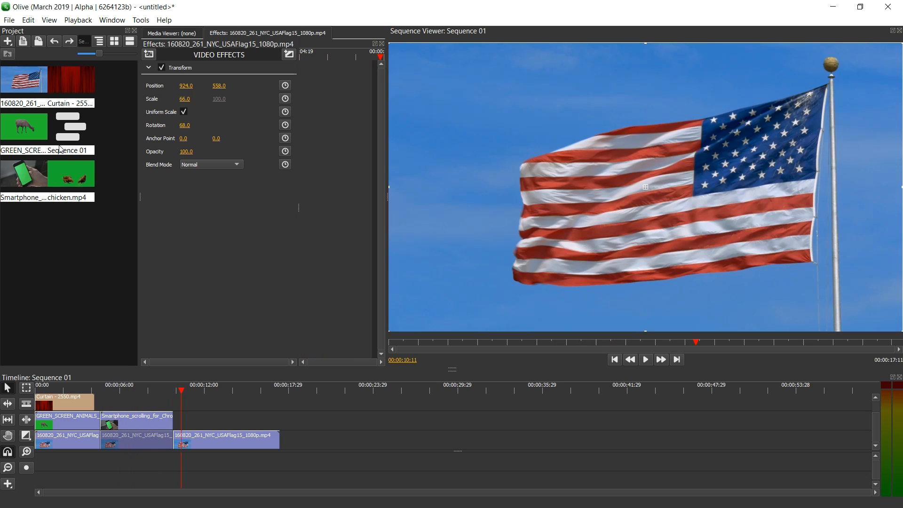
Place chicken.mp4 directly after the smartphone clip on the same track and trim its end to the flag footage's end.
drag(84, 183, 214, 420)
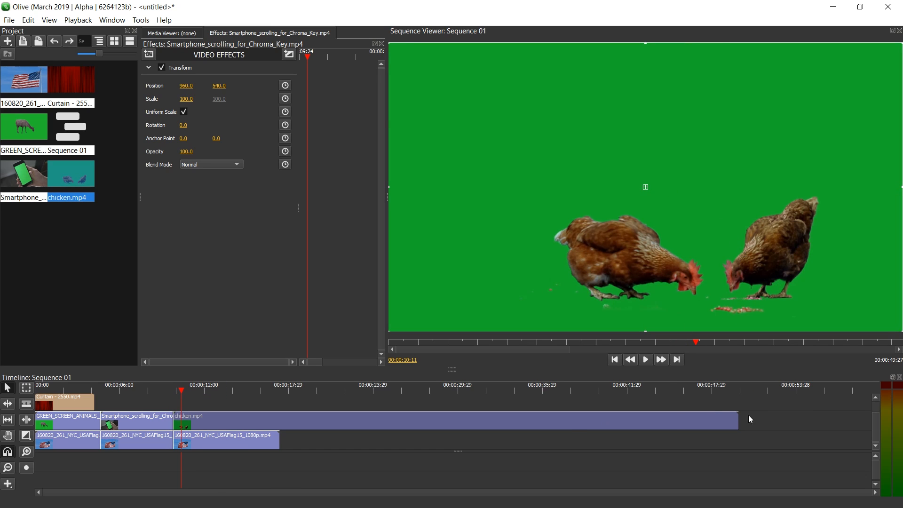
drag(738, 420, 280, 421)
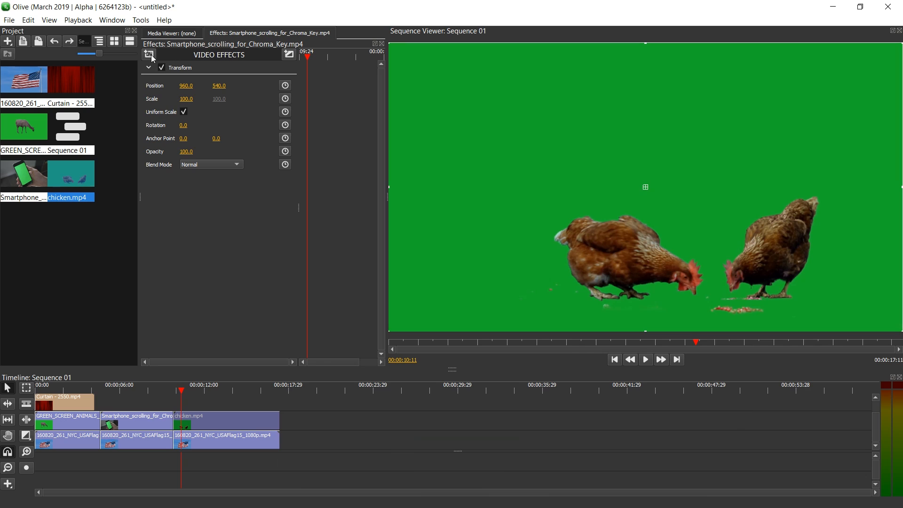
Add a Chroma Key to the chicken clip, sample its green background as key colour in Original mode, and return the mode to Composite.
click(150, 55)
mouse_move(170, 74)
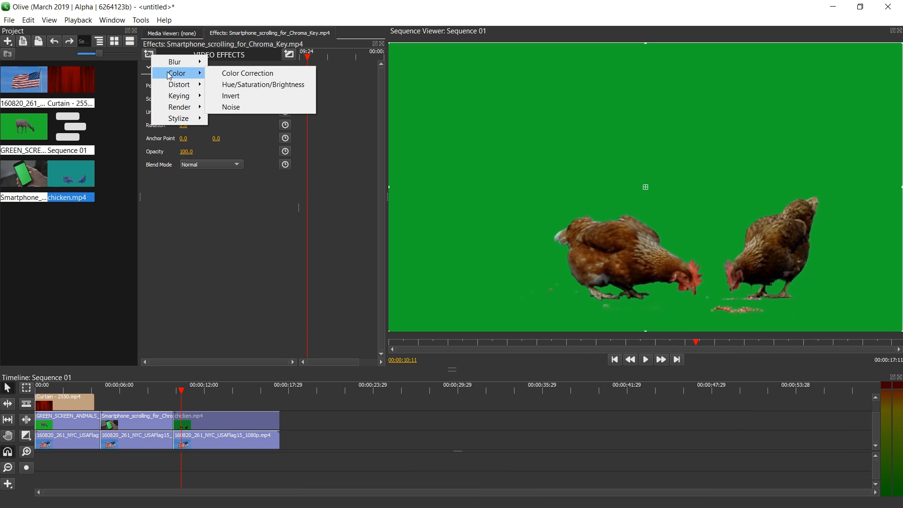
mouse_move(178, 96)
click(242, 95)
click(220, 213)
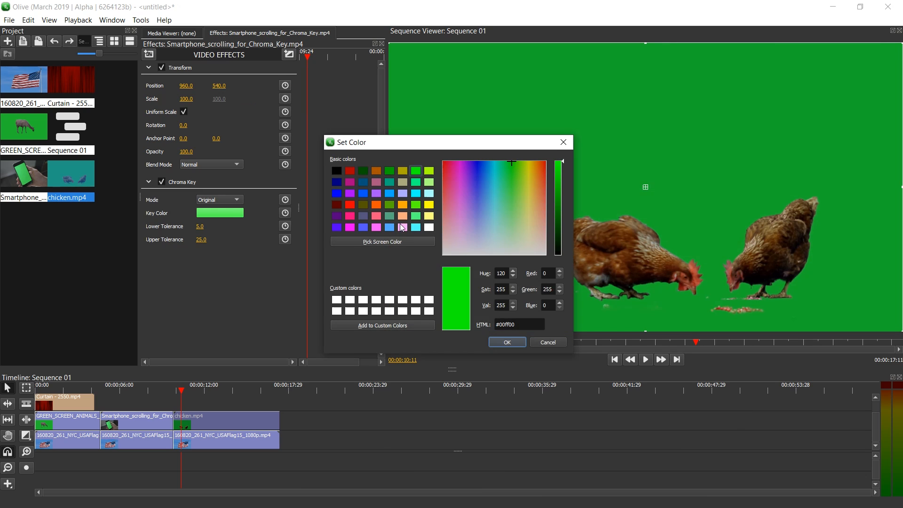
click(413, 242)
click(722, 91)
click(519, 340)
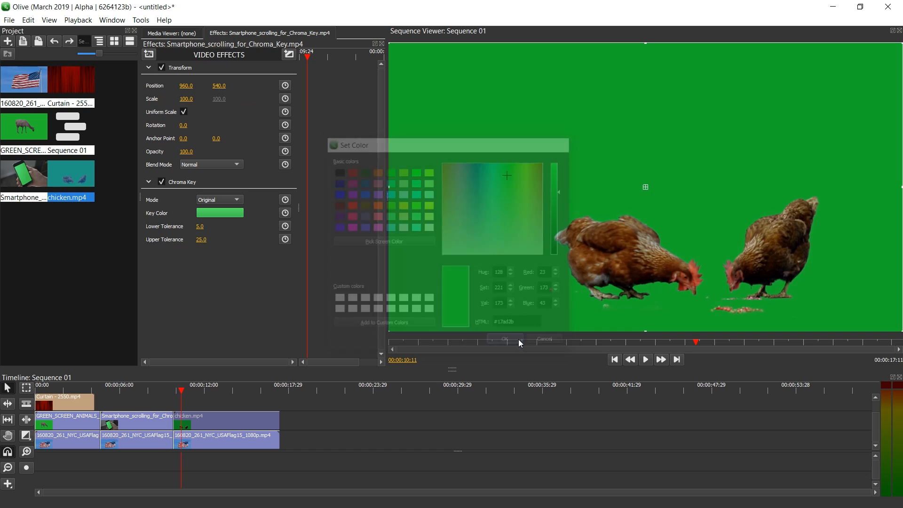
click(233, 200)
click(230, 182)
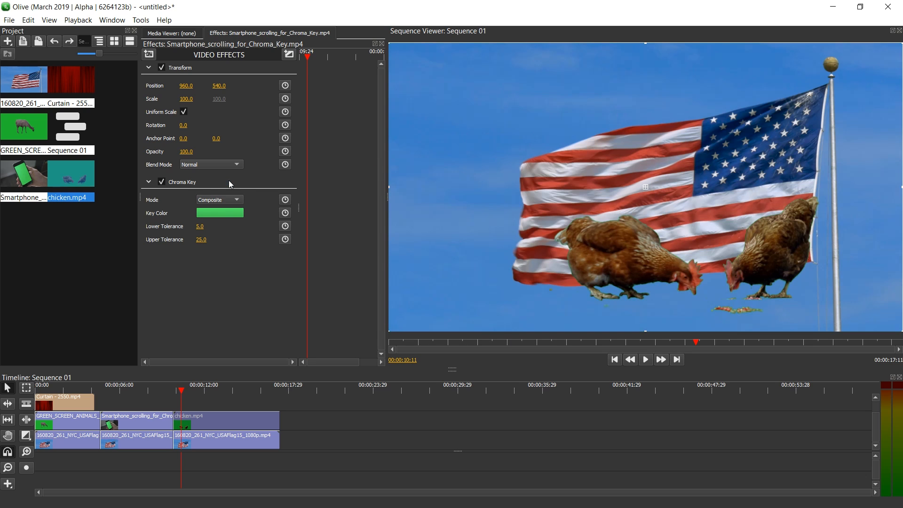
Move the chicken clip to position 843, 342 and set its Chroma Key to a lower tolerance of 17 and an upper tolerance of 28.
drag(187, 86, 218, 85)
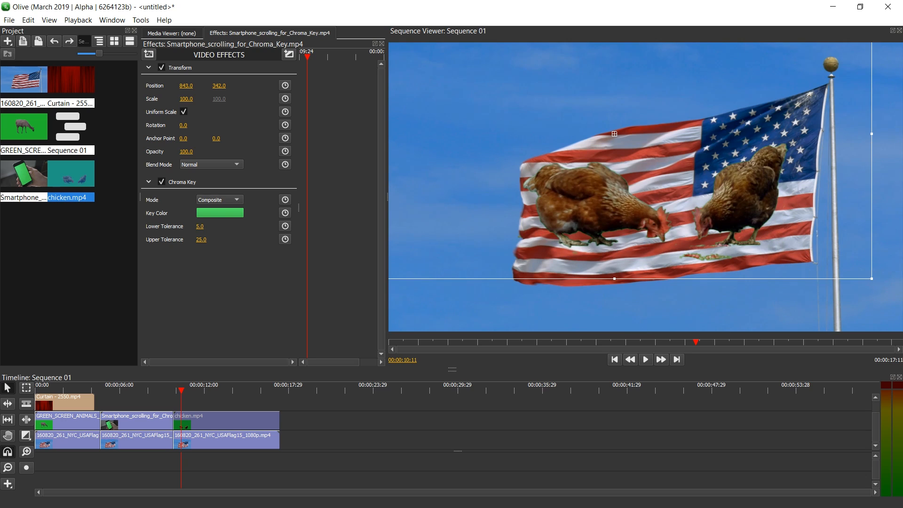
drag(201, 226, 201, 240)
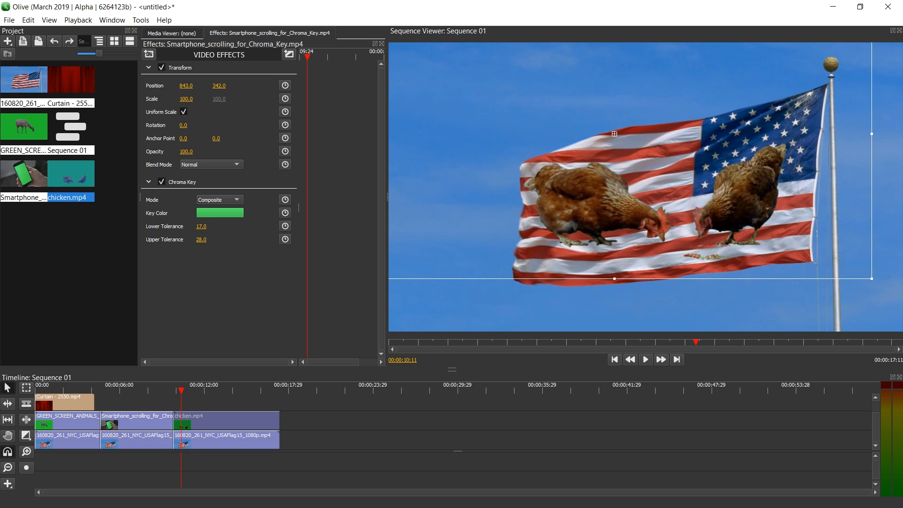
click(382, 403)
Play back the keyed chicken section and the opening curtain and alpaca section to review the composite.
key(space)
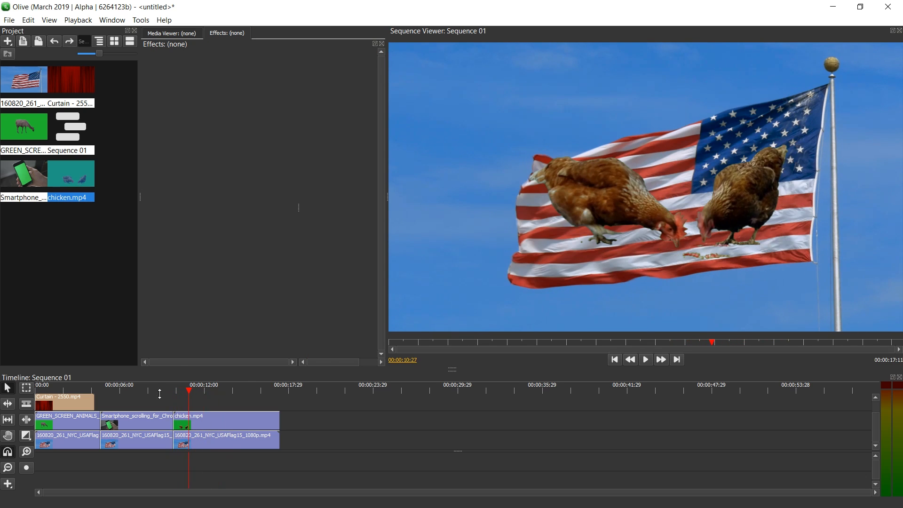
click(174, 391)
key(space)
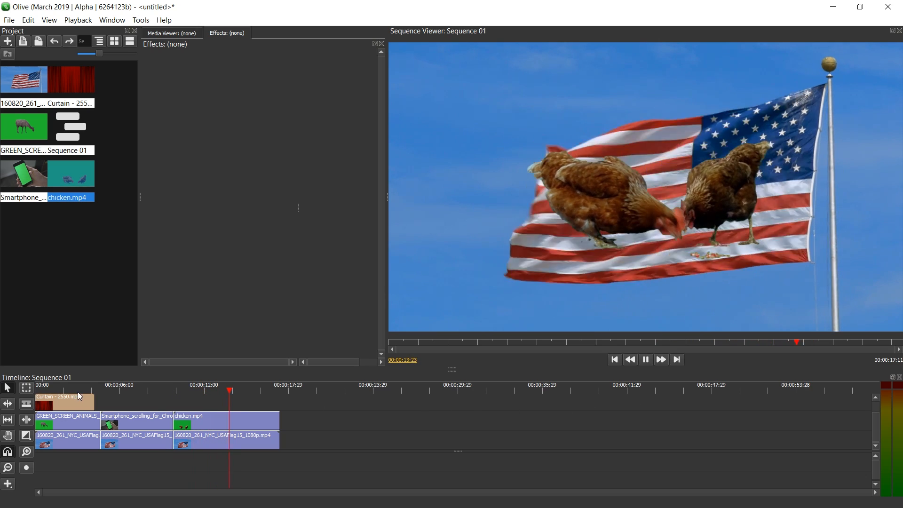
click(50, 386)
key(space)
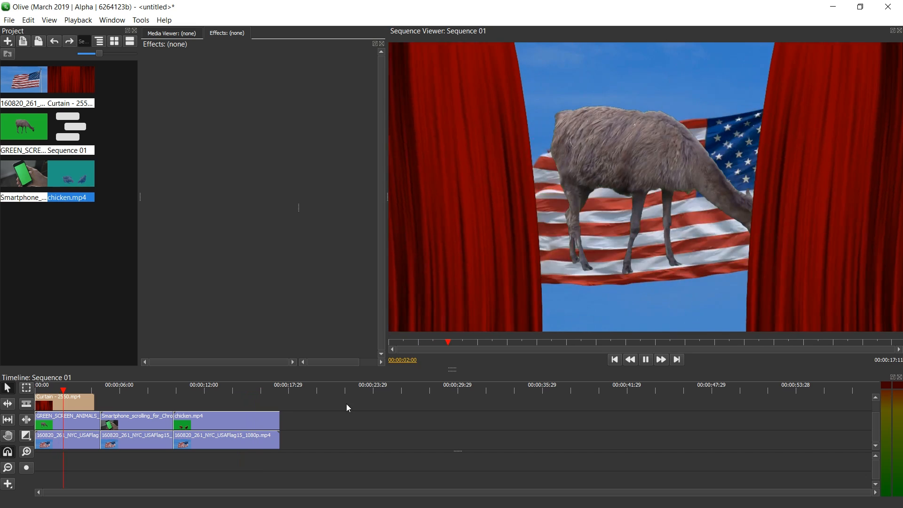
Export the entire sequence as MPEG-4 video with the quality (CRF) set to 20.
click(9, 20)
click(30, 109)
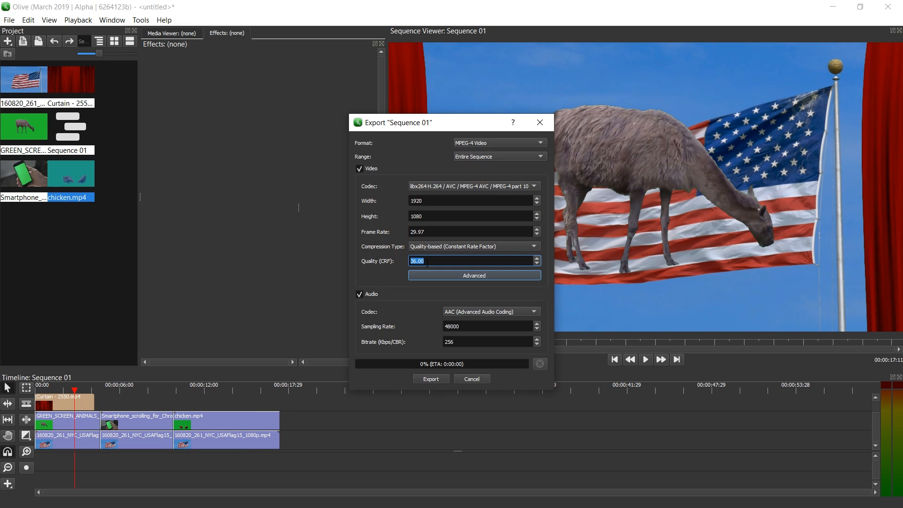
text(20)
click(431, 379)
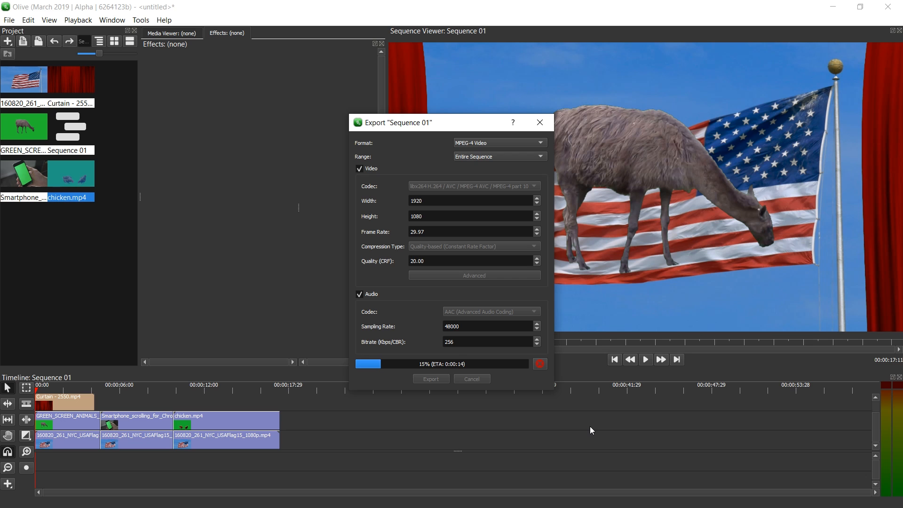